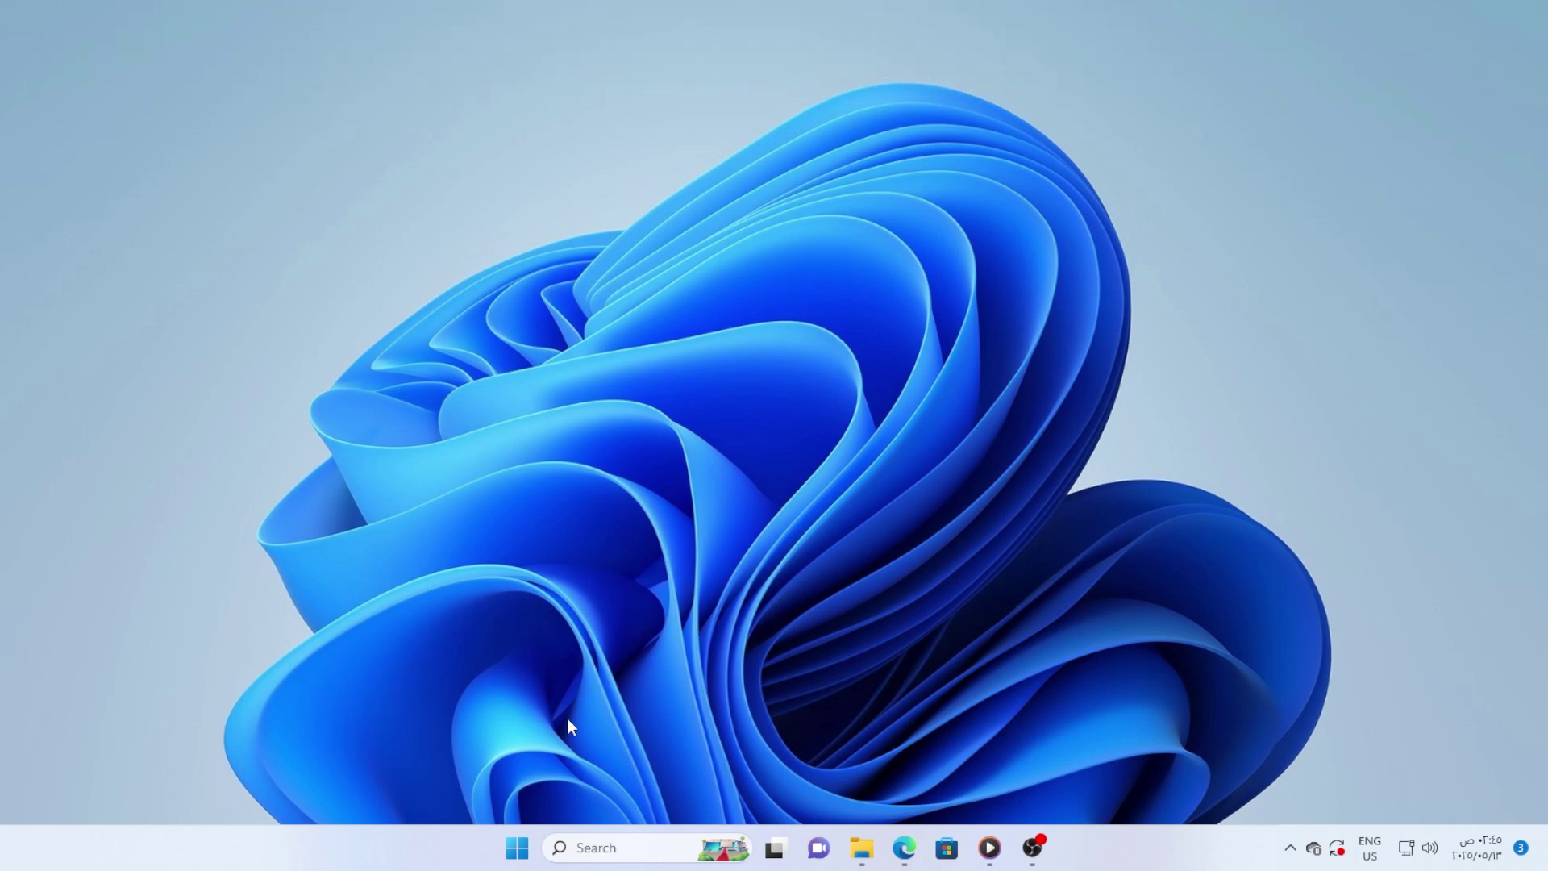
Visit the Windows Update page in Settings and close the window.
left_click(517, 846)
left_click(1006, 387)
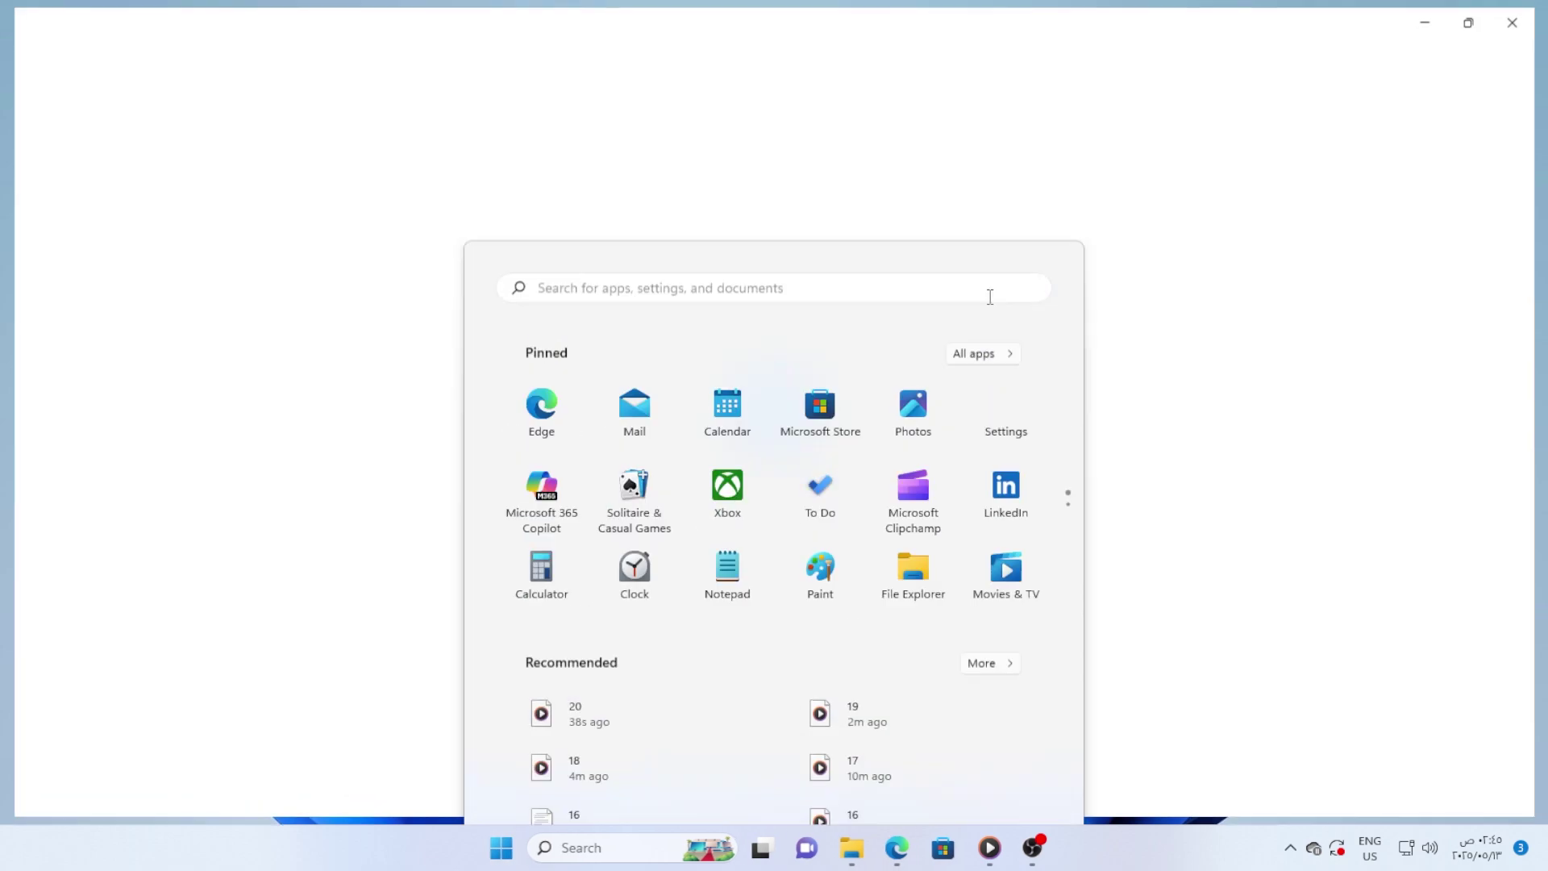
left_click(202, 601)
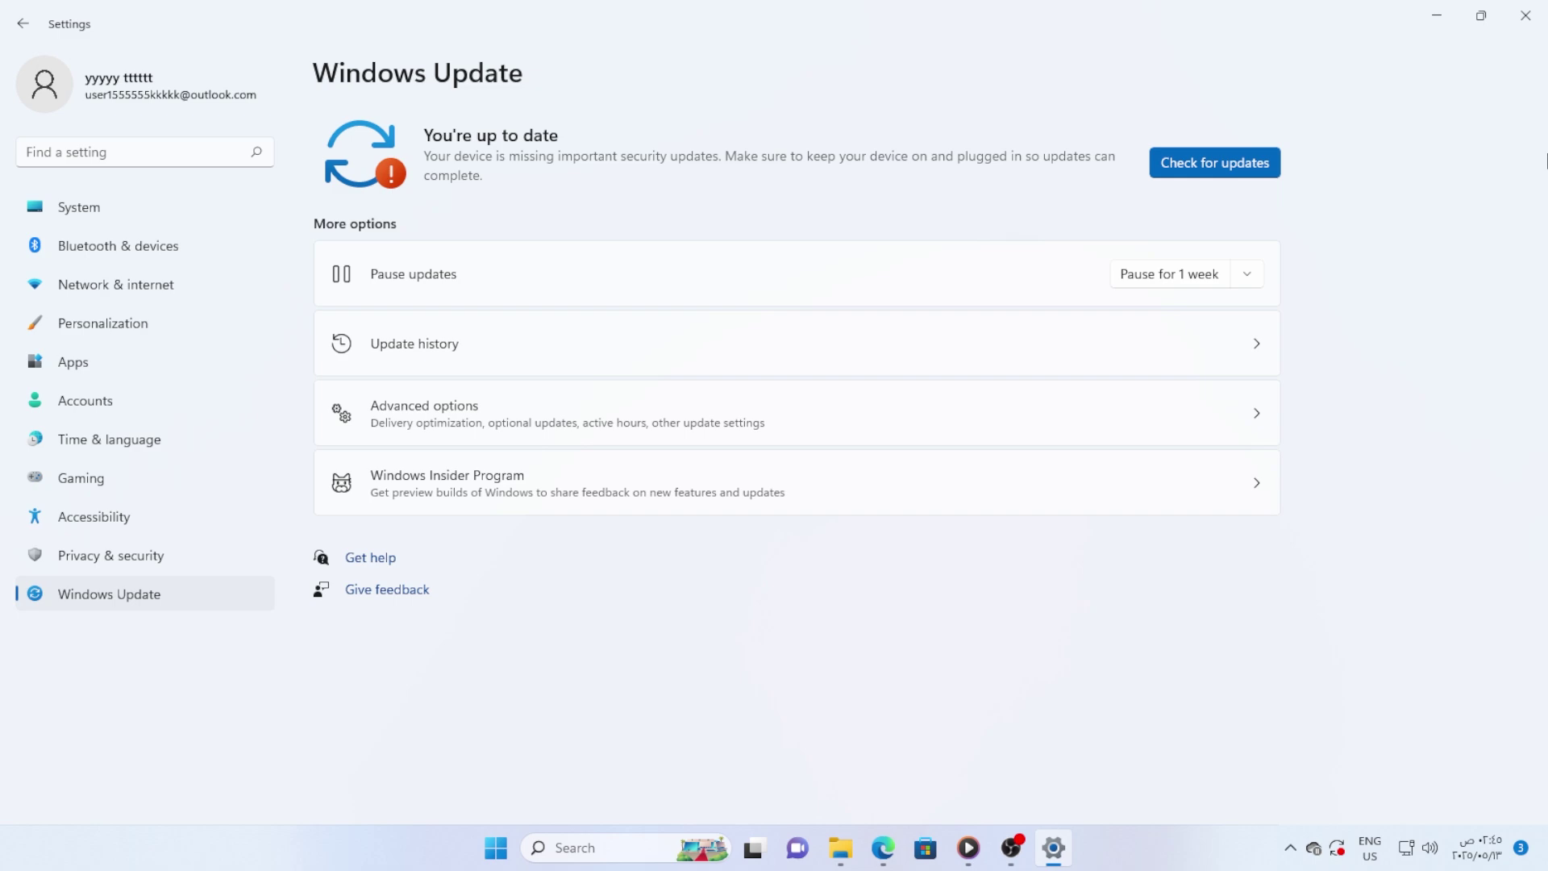
left_click(1526, 14)
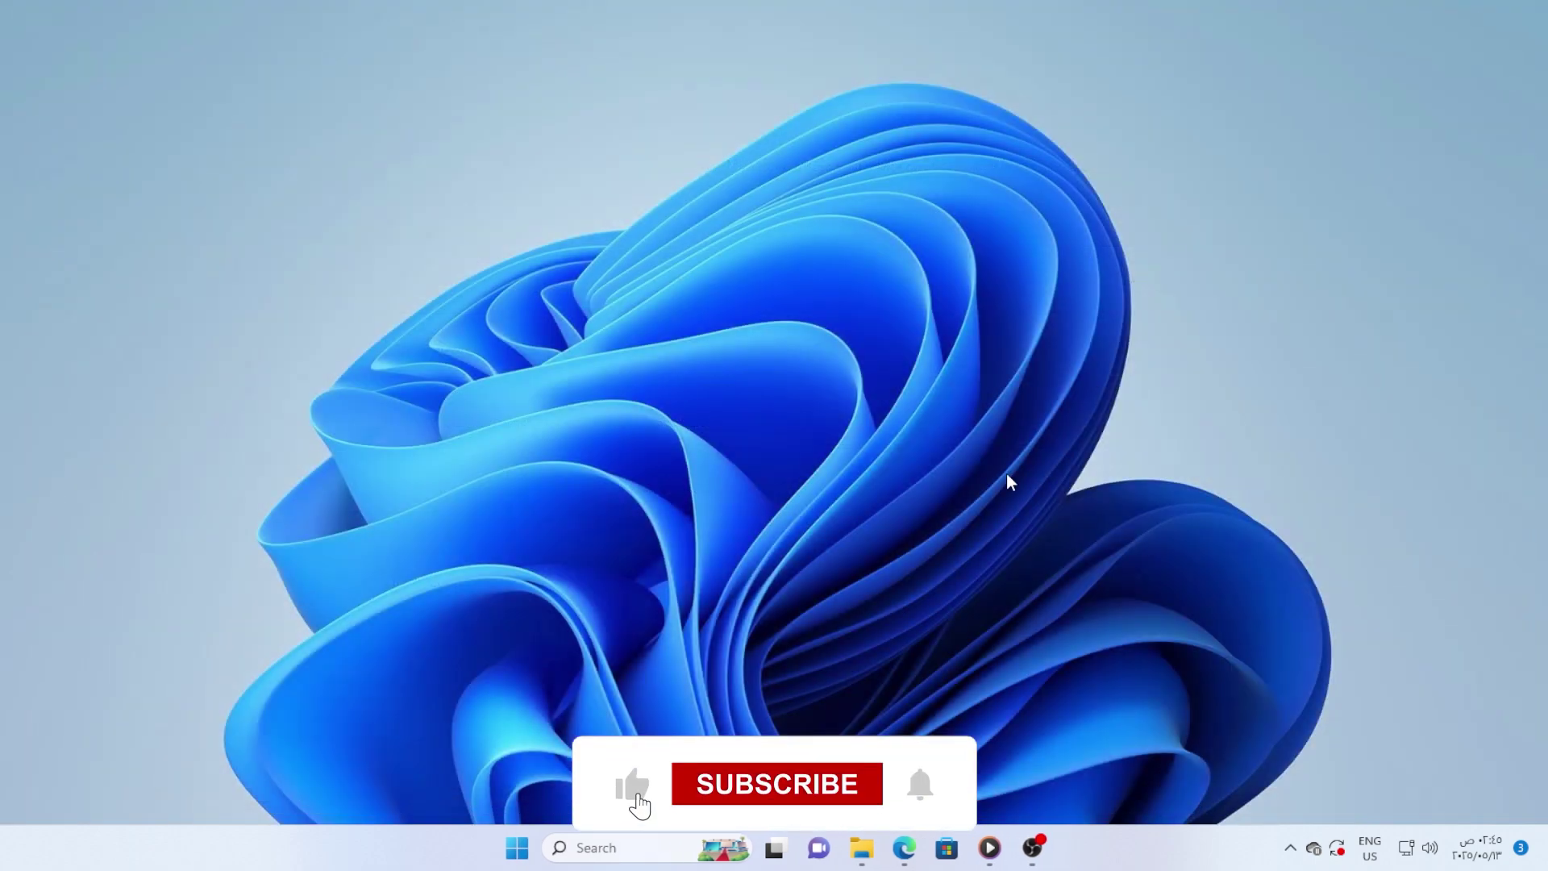
Run the Windows Update troubleshooter from Other troubleshooters and close it when finished.
left_click(515, 851)
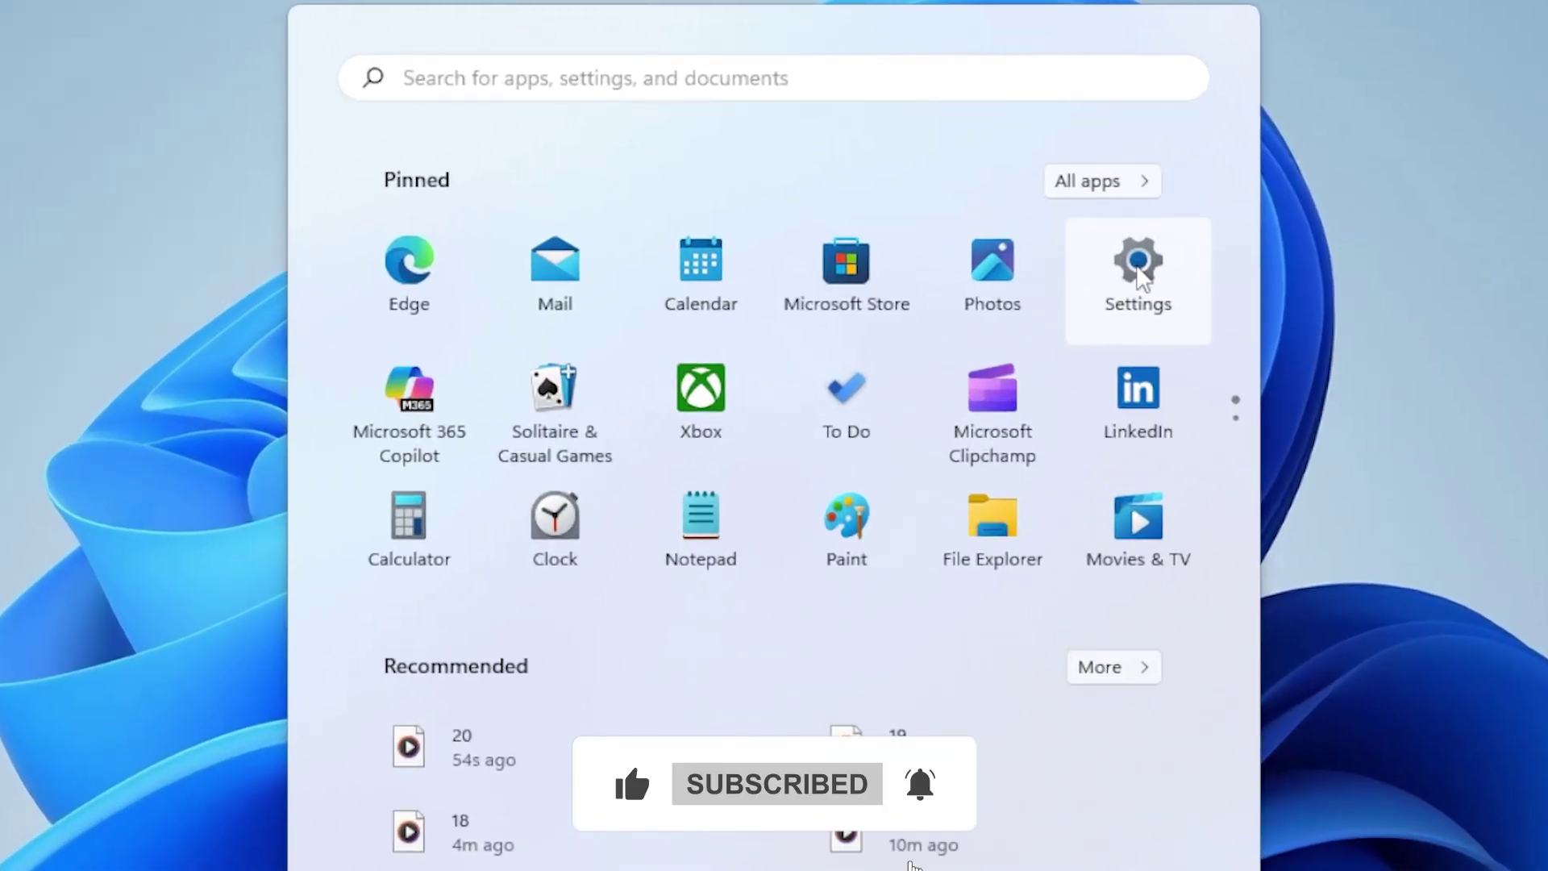
type("troubl")
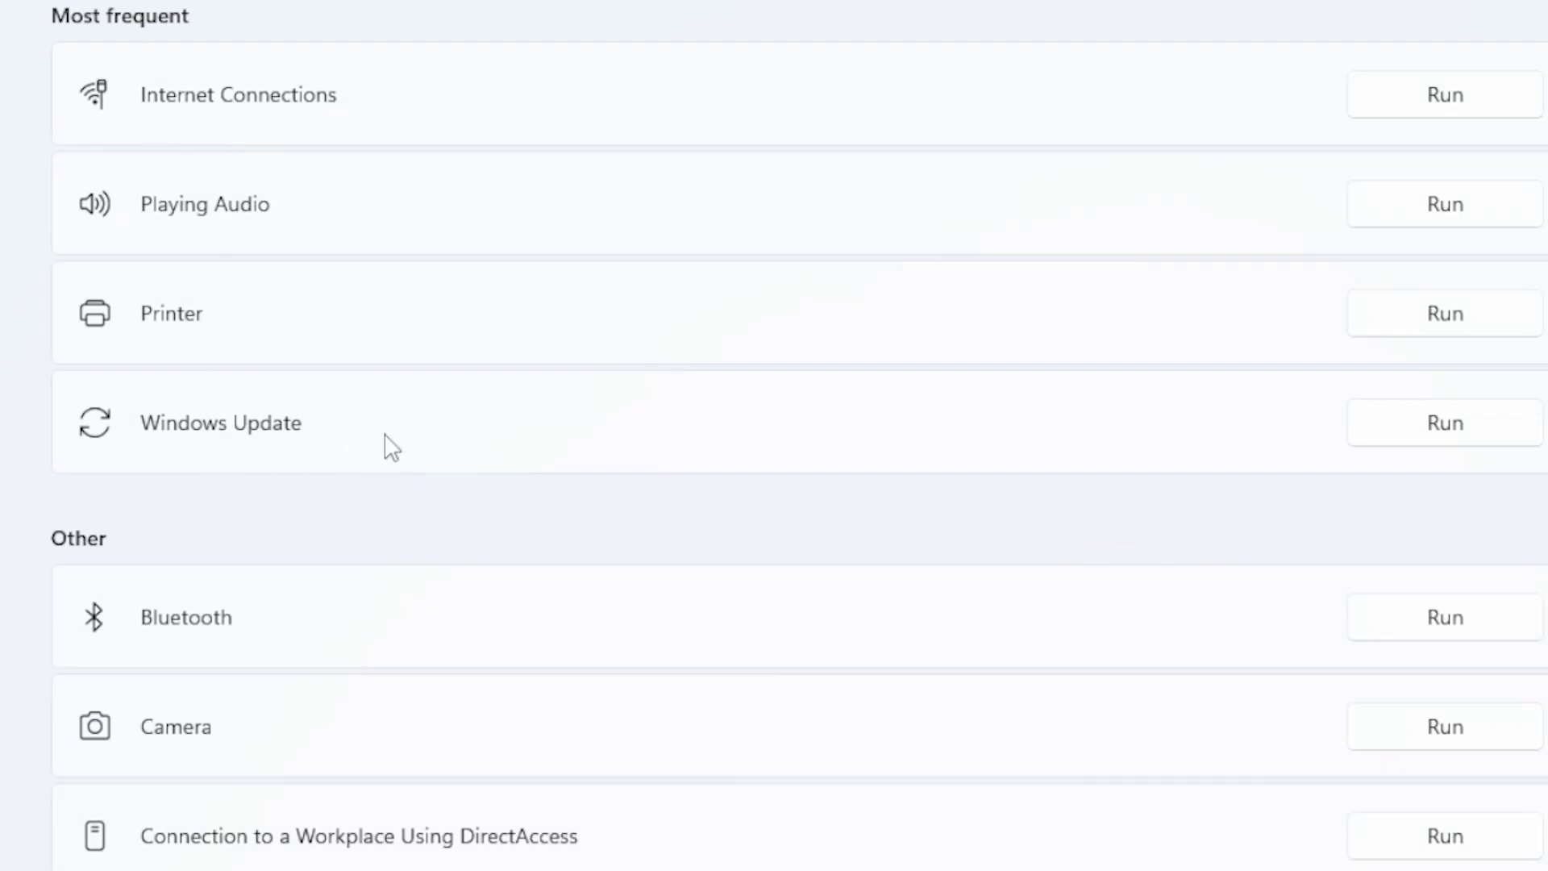
left_click(1506, 441)
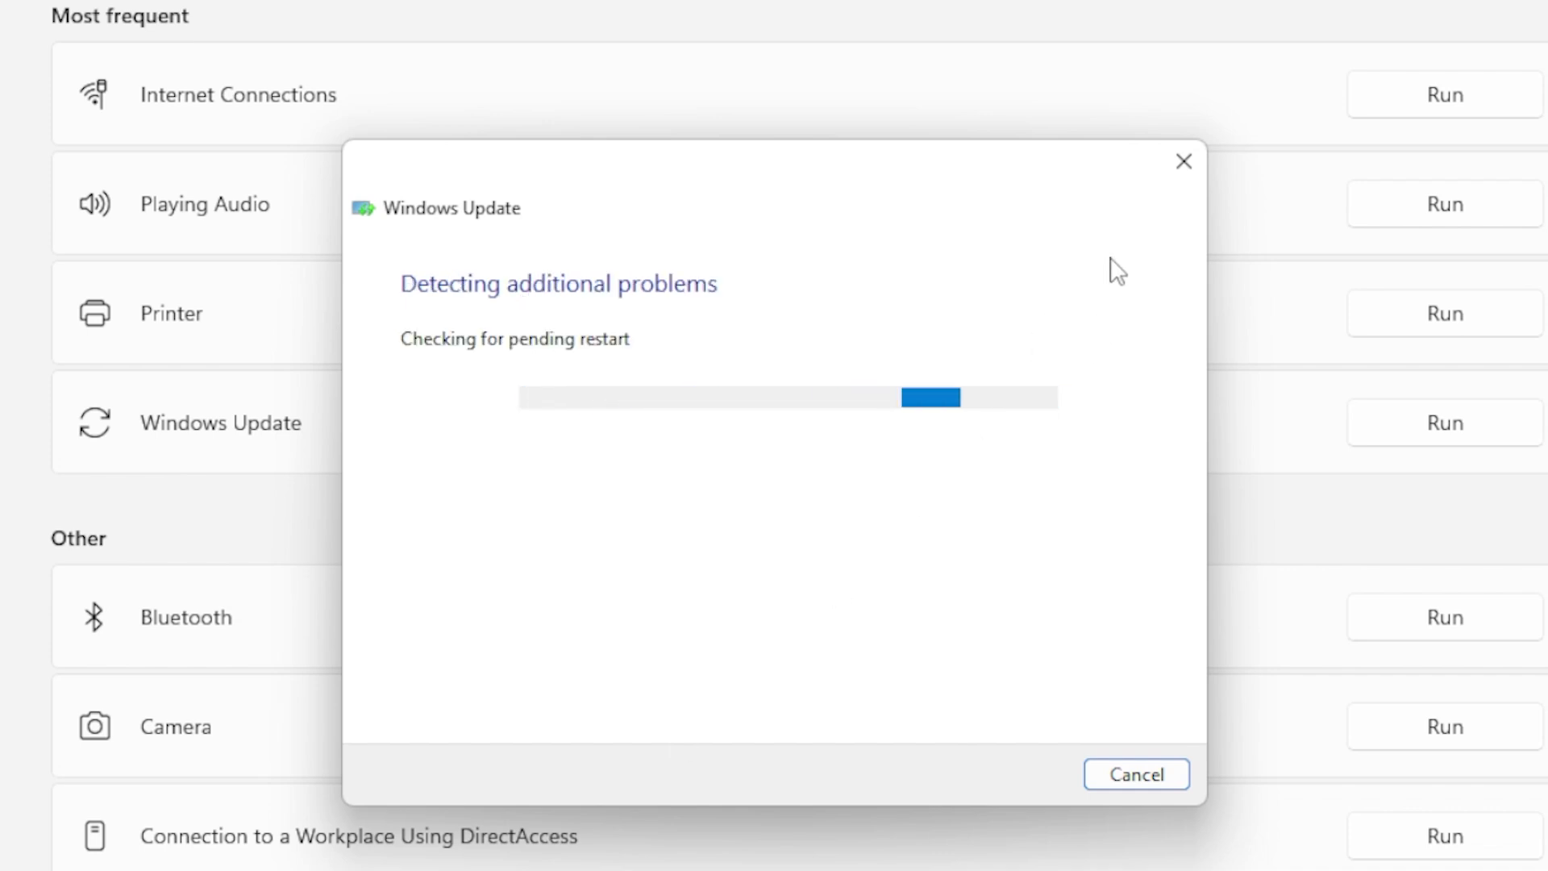
left_click(1182, 162)
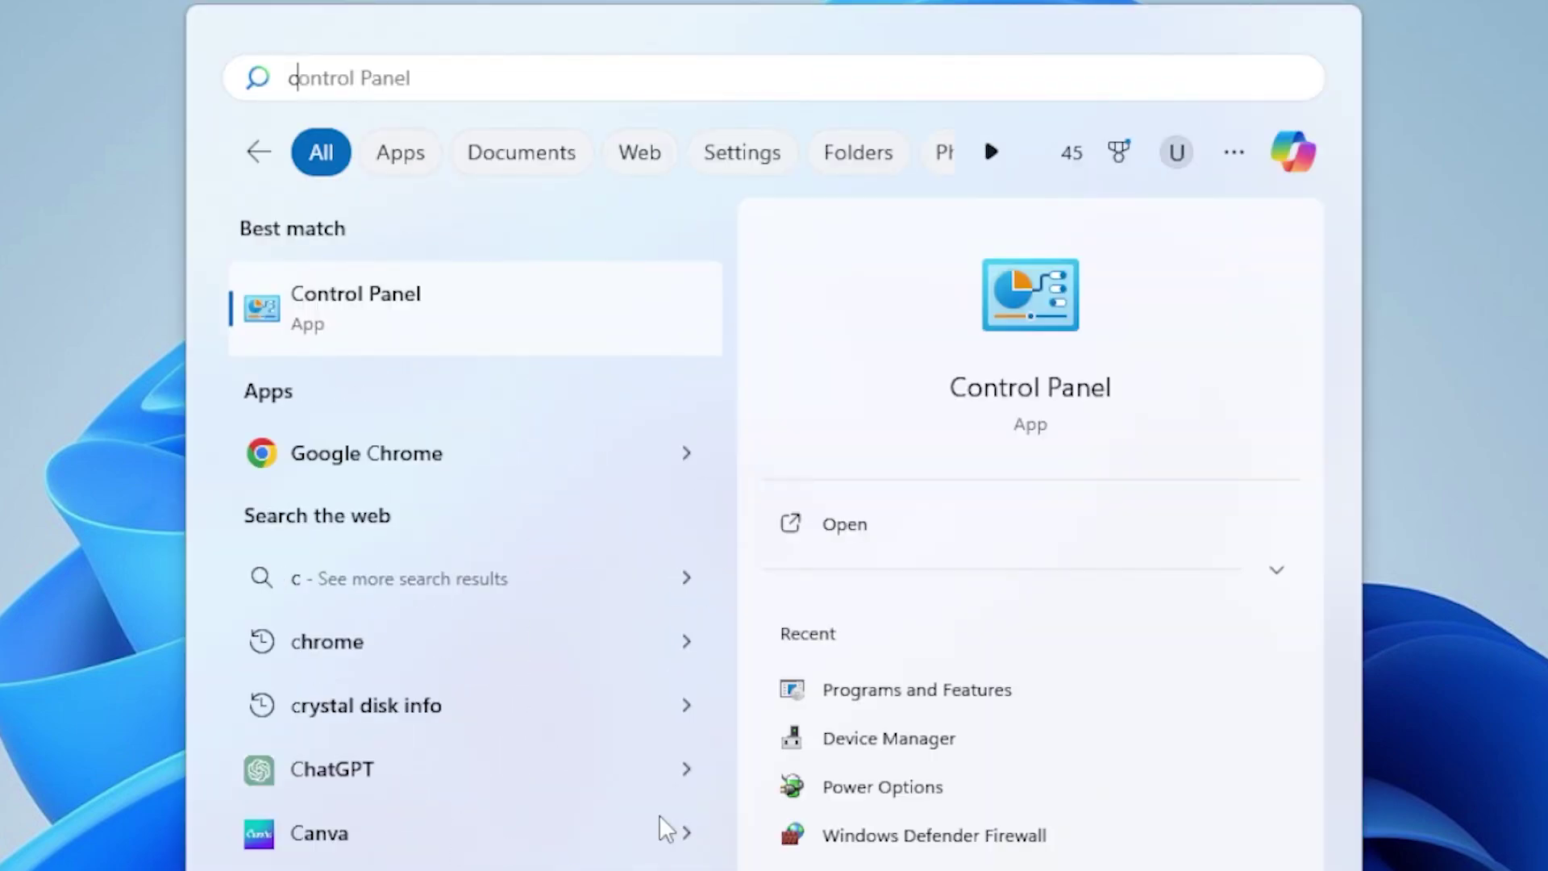
type("er")
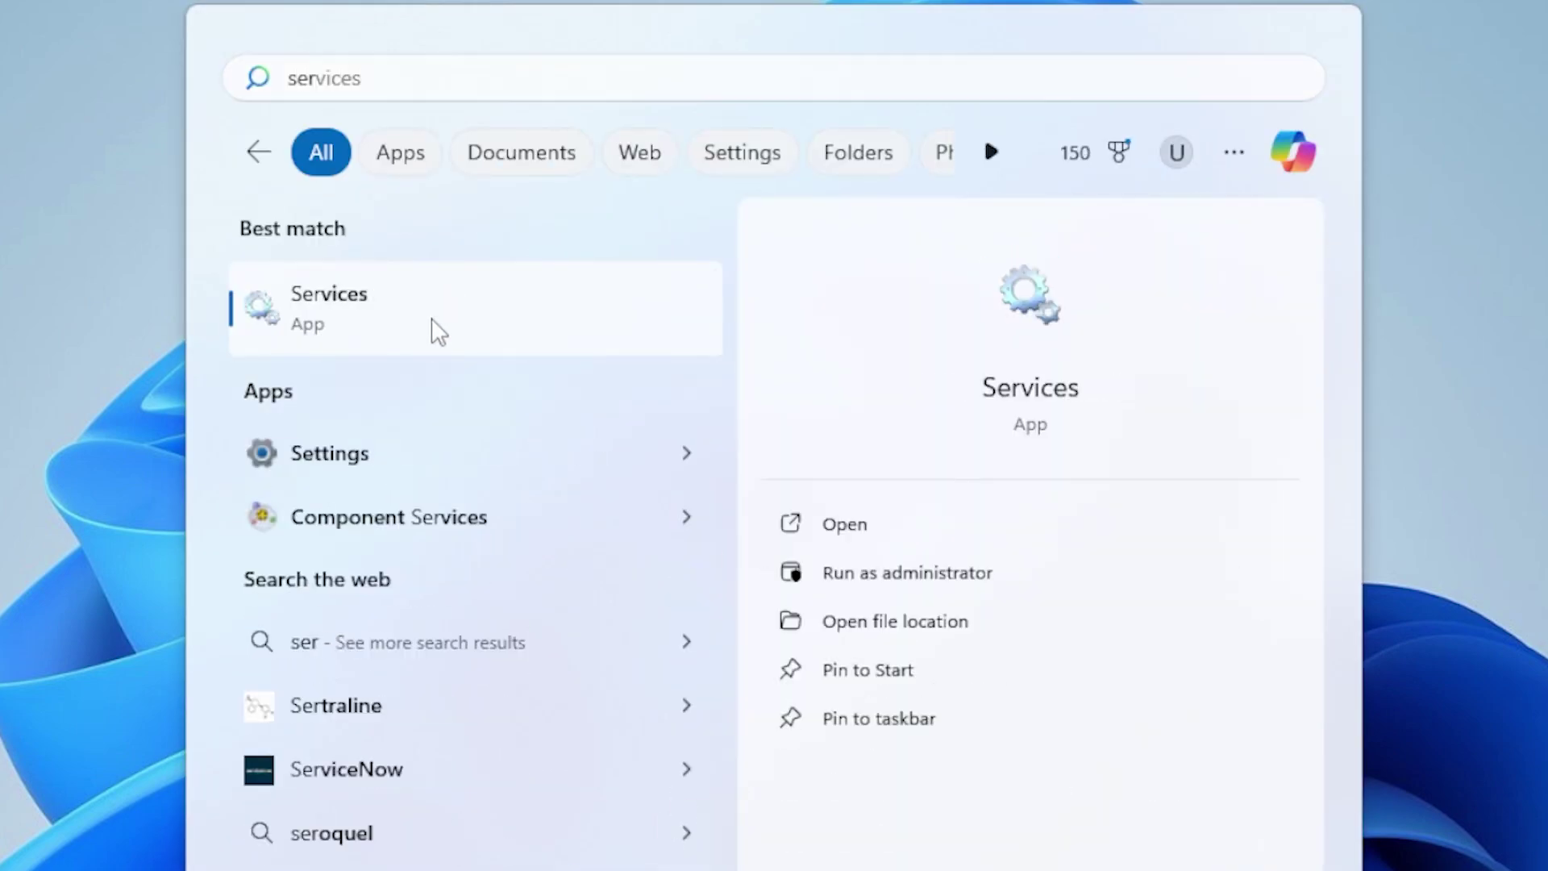
Inspect the Windows Update and BITS services in the Services list.
left_click(439, 327)
left_click(373, 755)
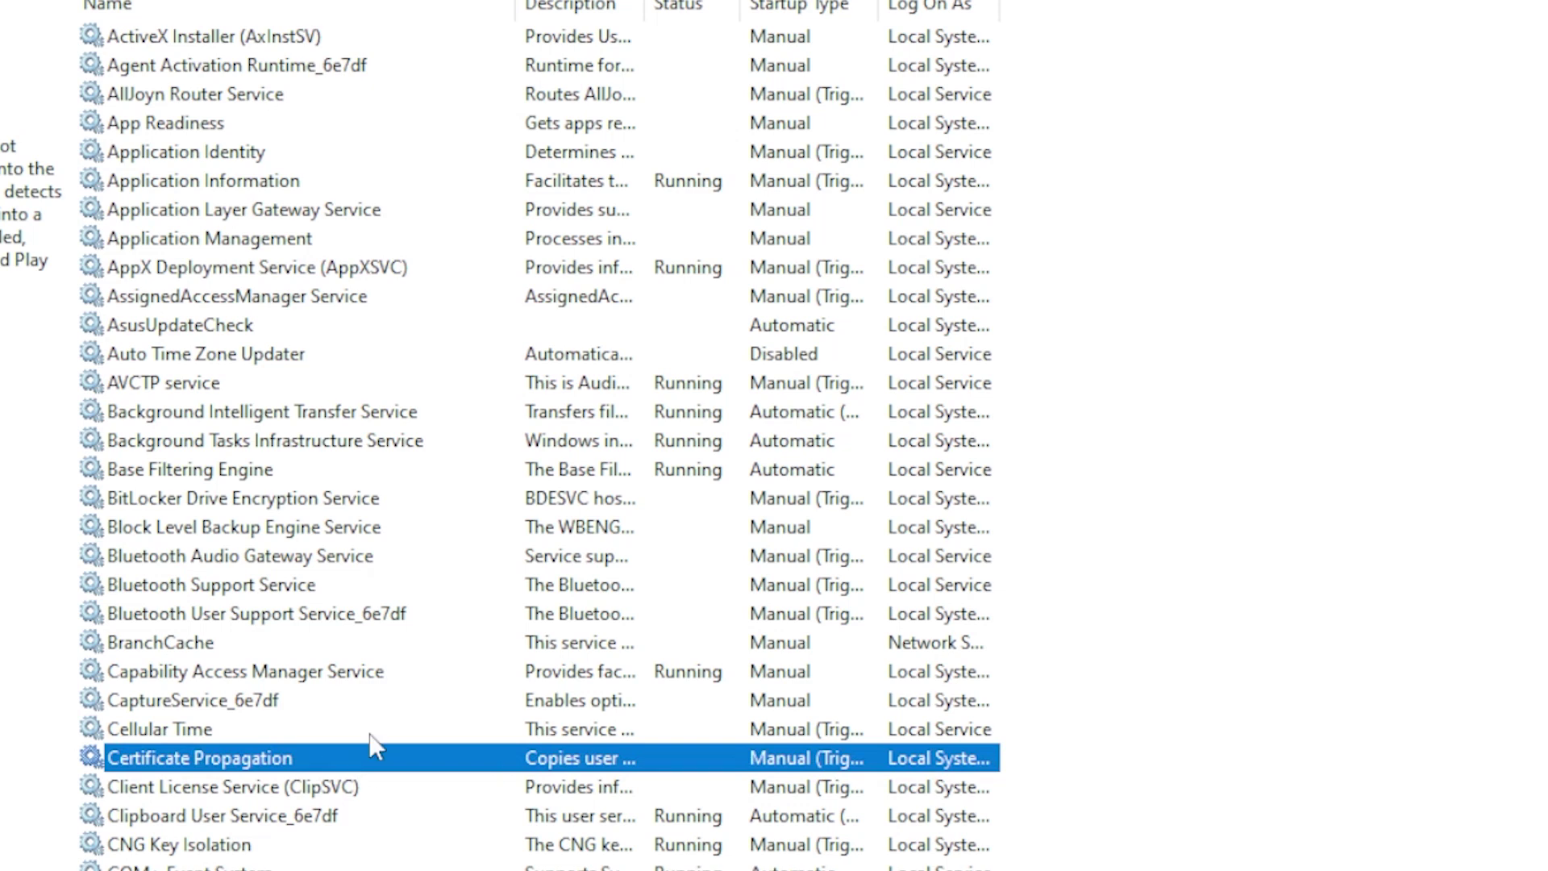
key("w")
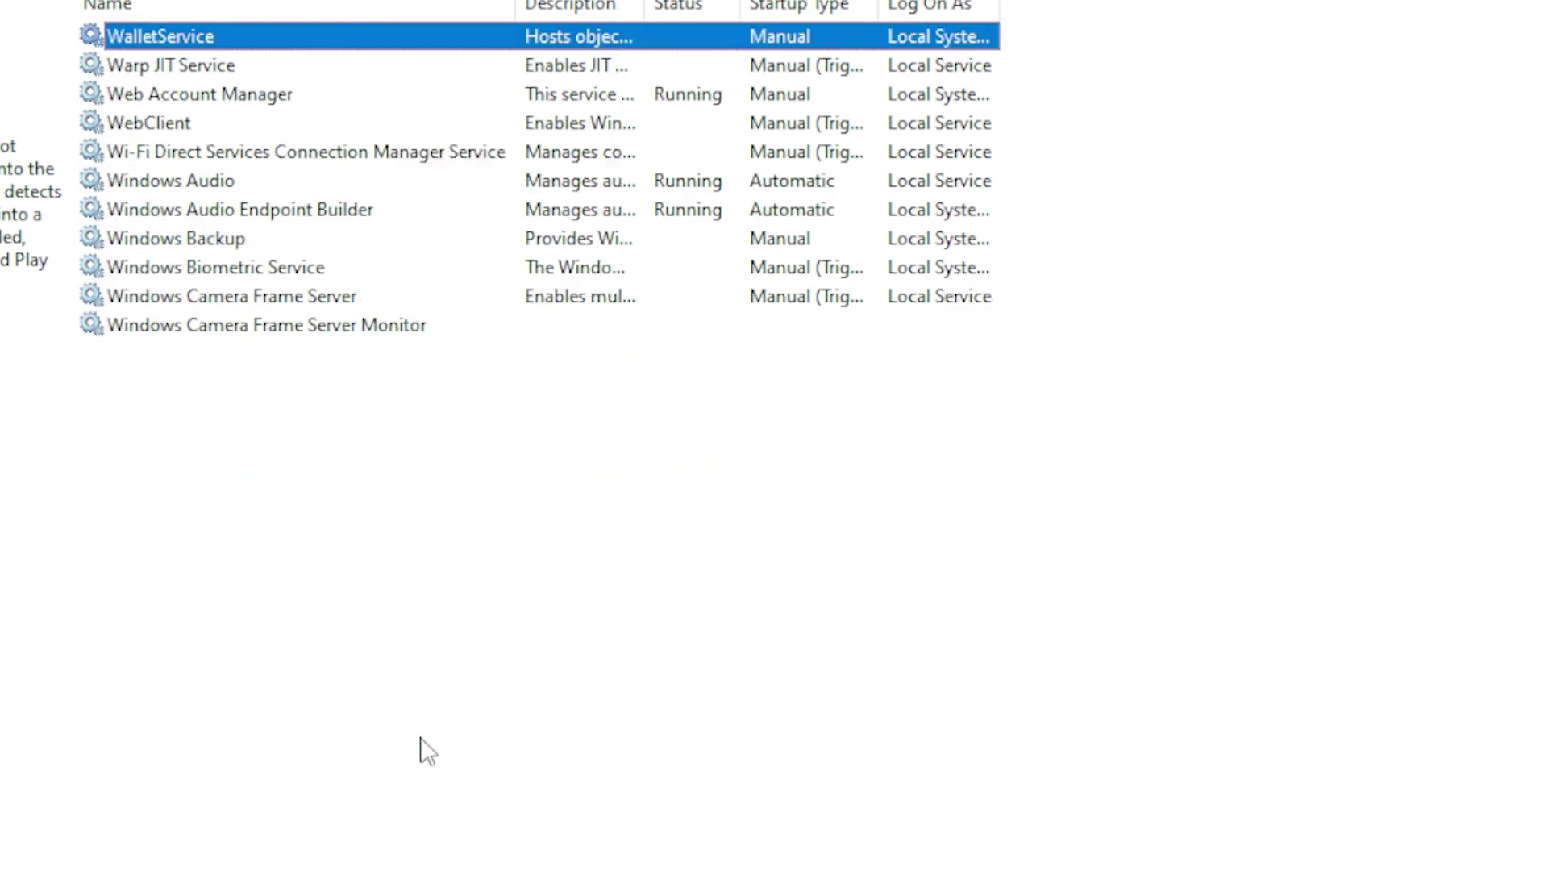
scroll(427, 436, "down", 2)
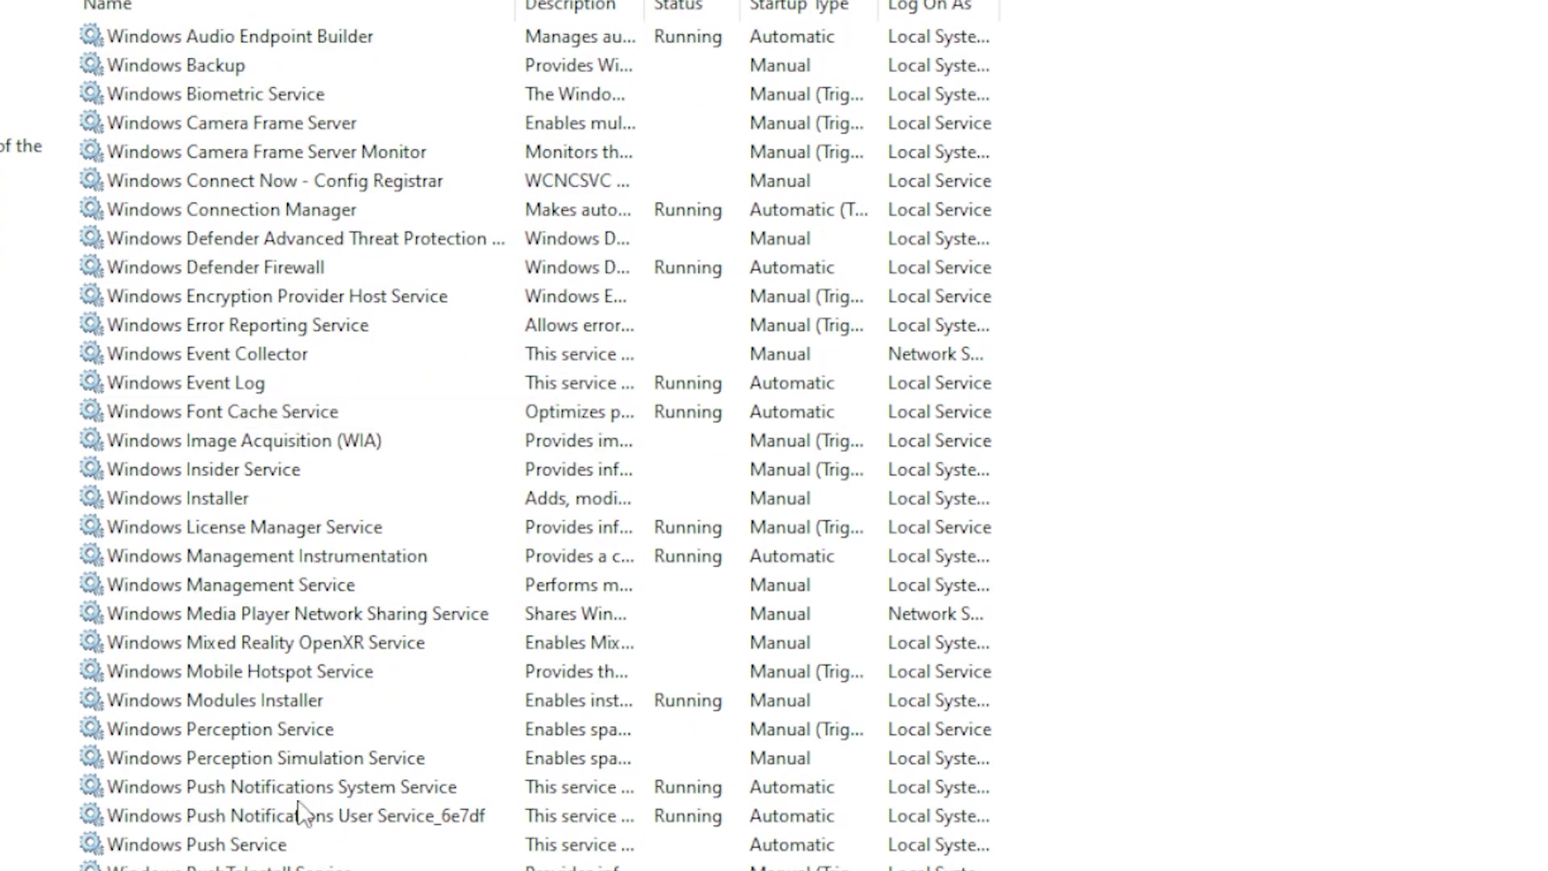
scroll(303, 812, "down", 1)
scroll(267, 846, "down", 1)
left_click(256, 848)
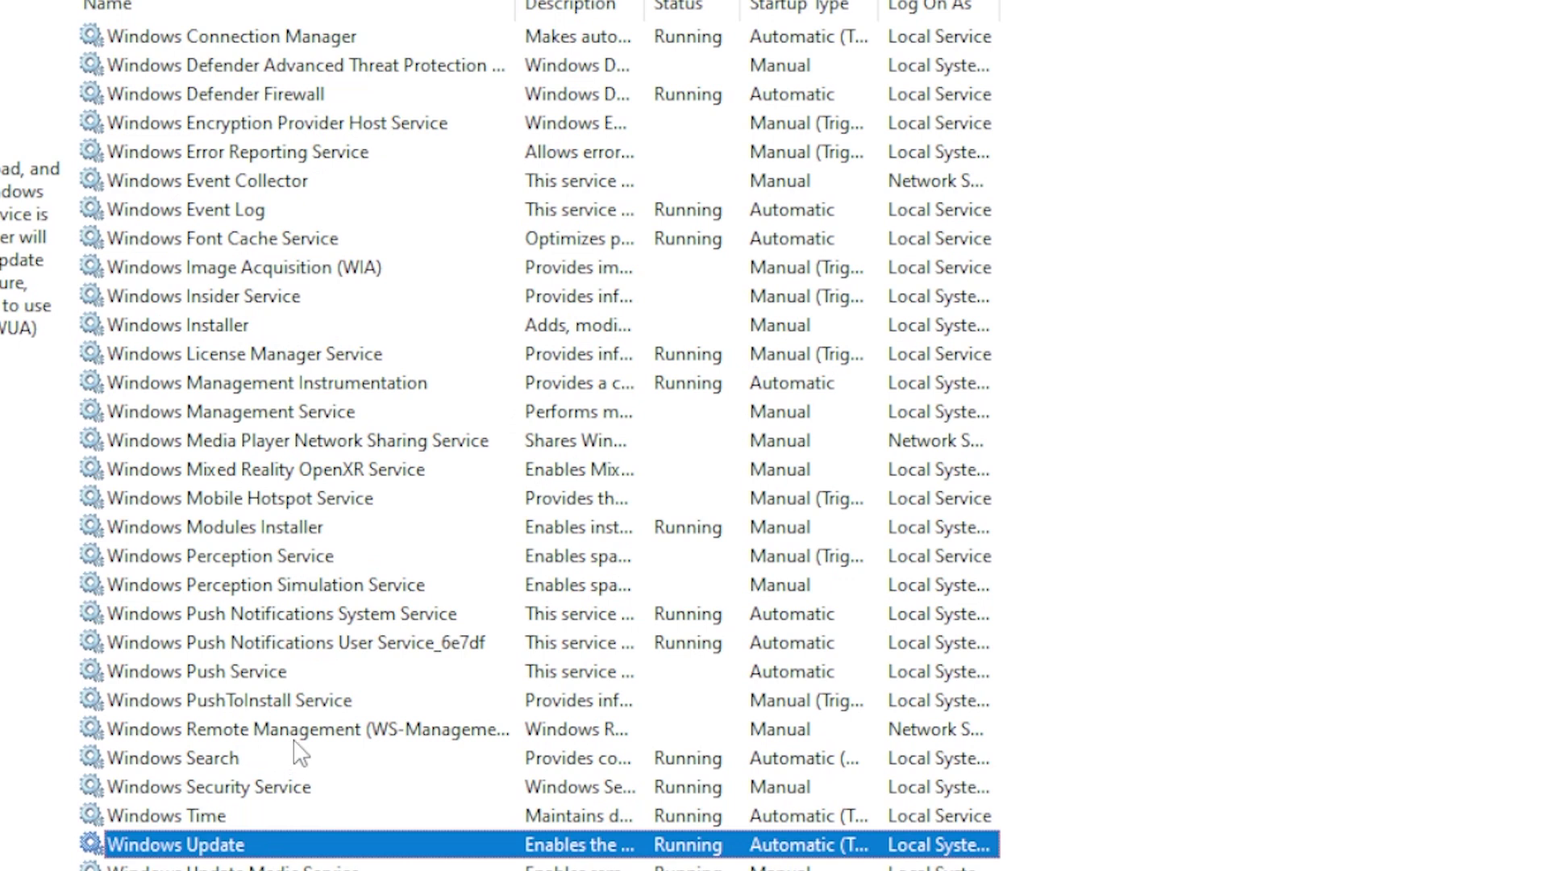
key("b")
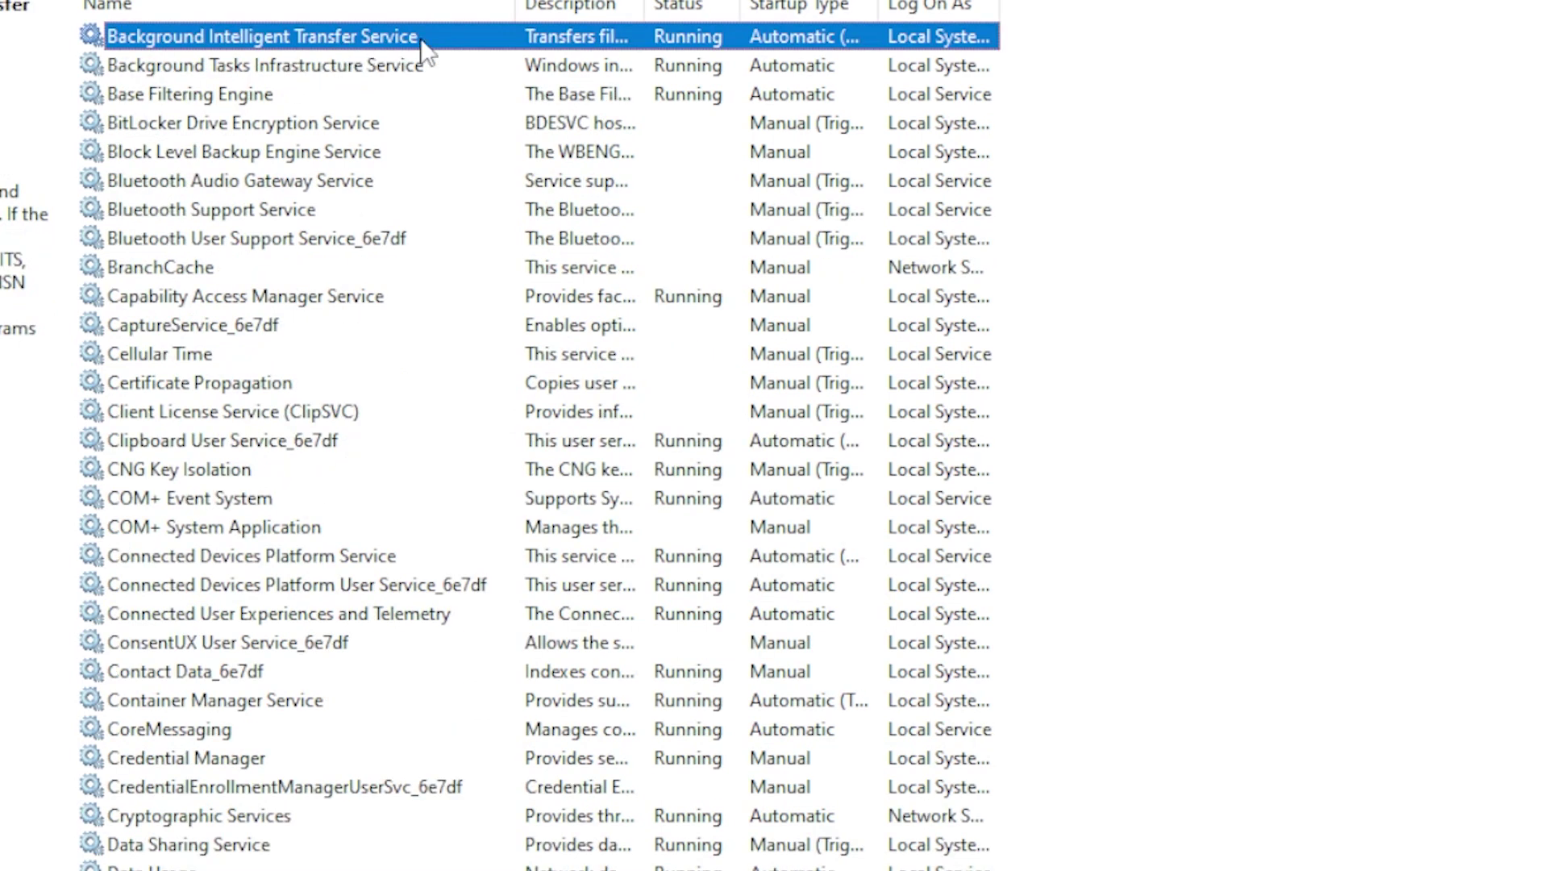
left_click(382, 295)
scroll(337, 349, "down", 3)
Review Cryptographic Services properties, then restart the service so it shows Running.
right_click(303, 555)
left_click(358, 858)
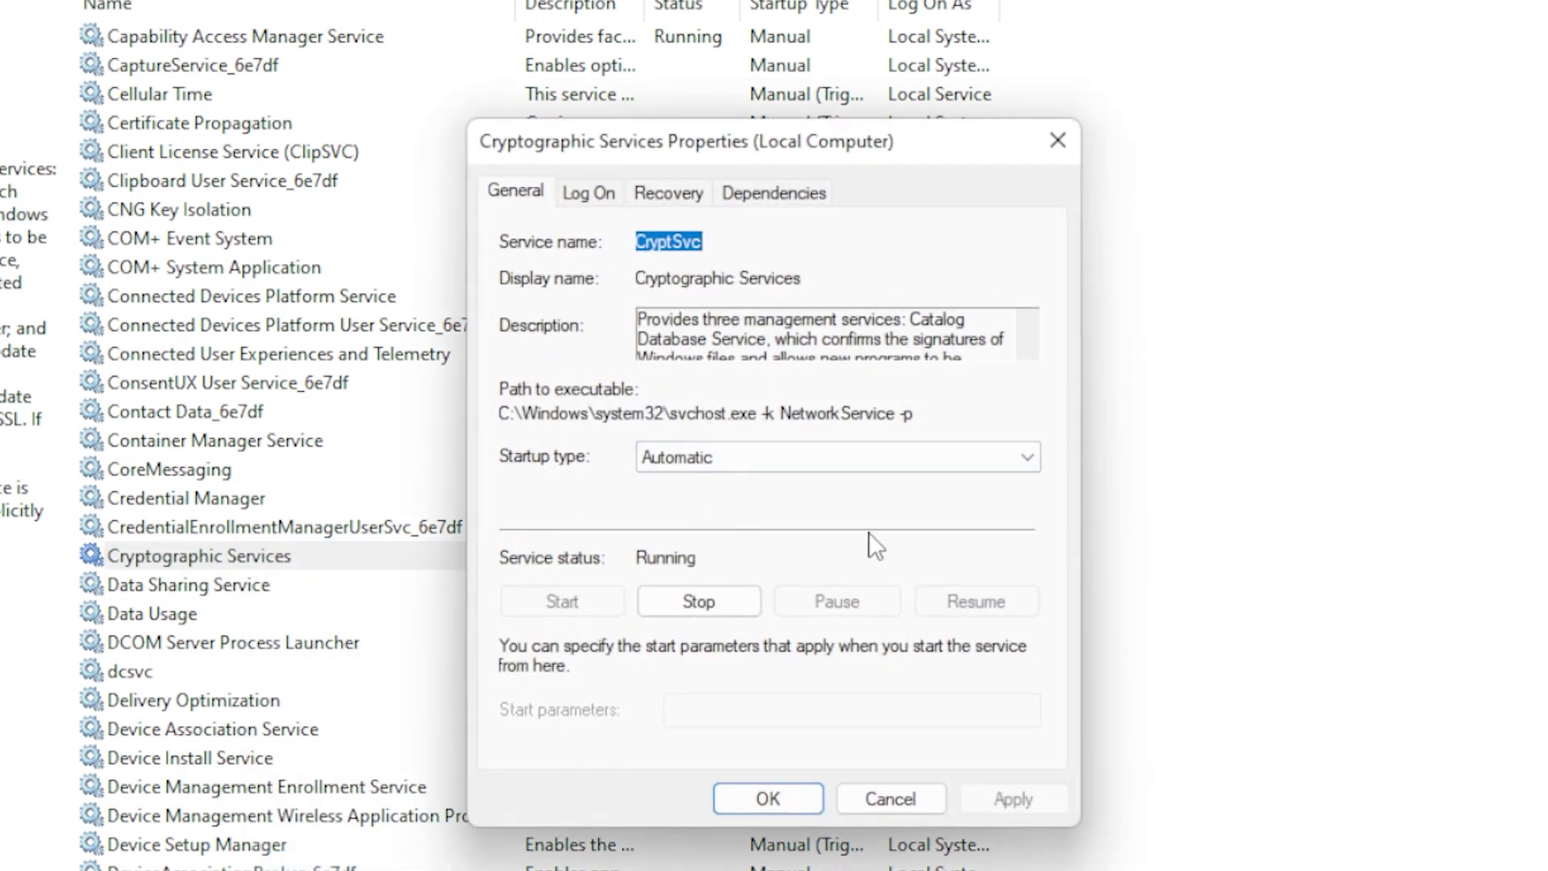
left_click(1050, 138)
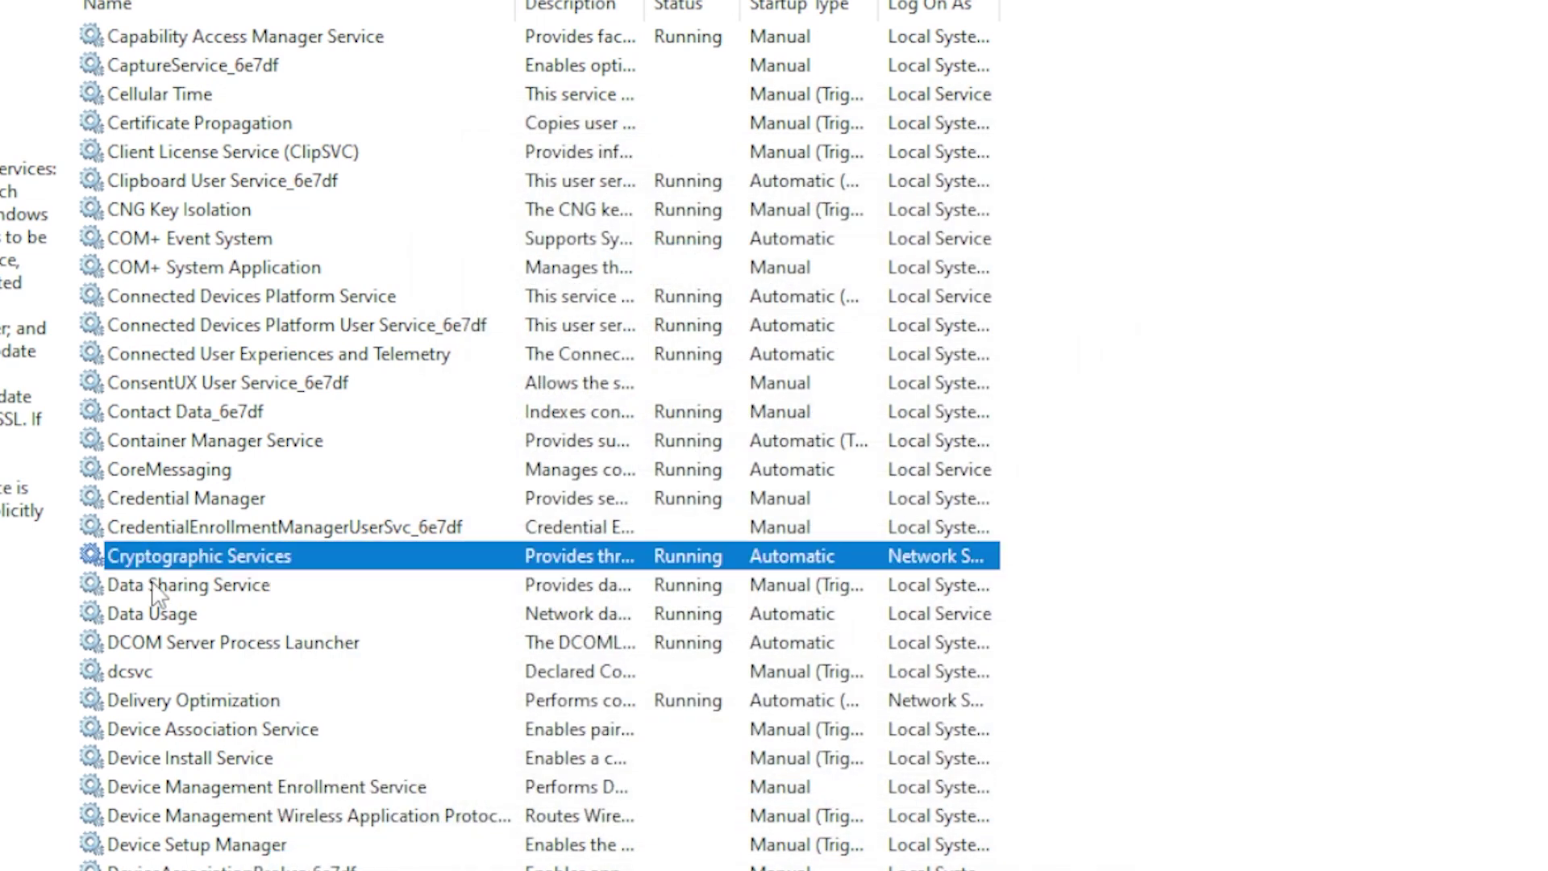
right_click(204, 555)
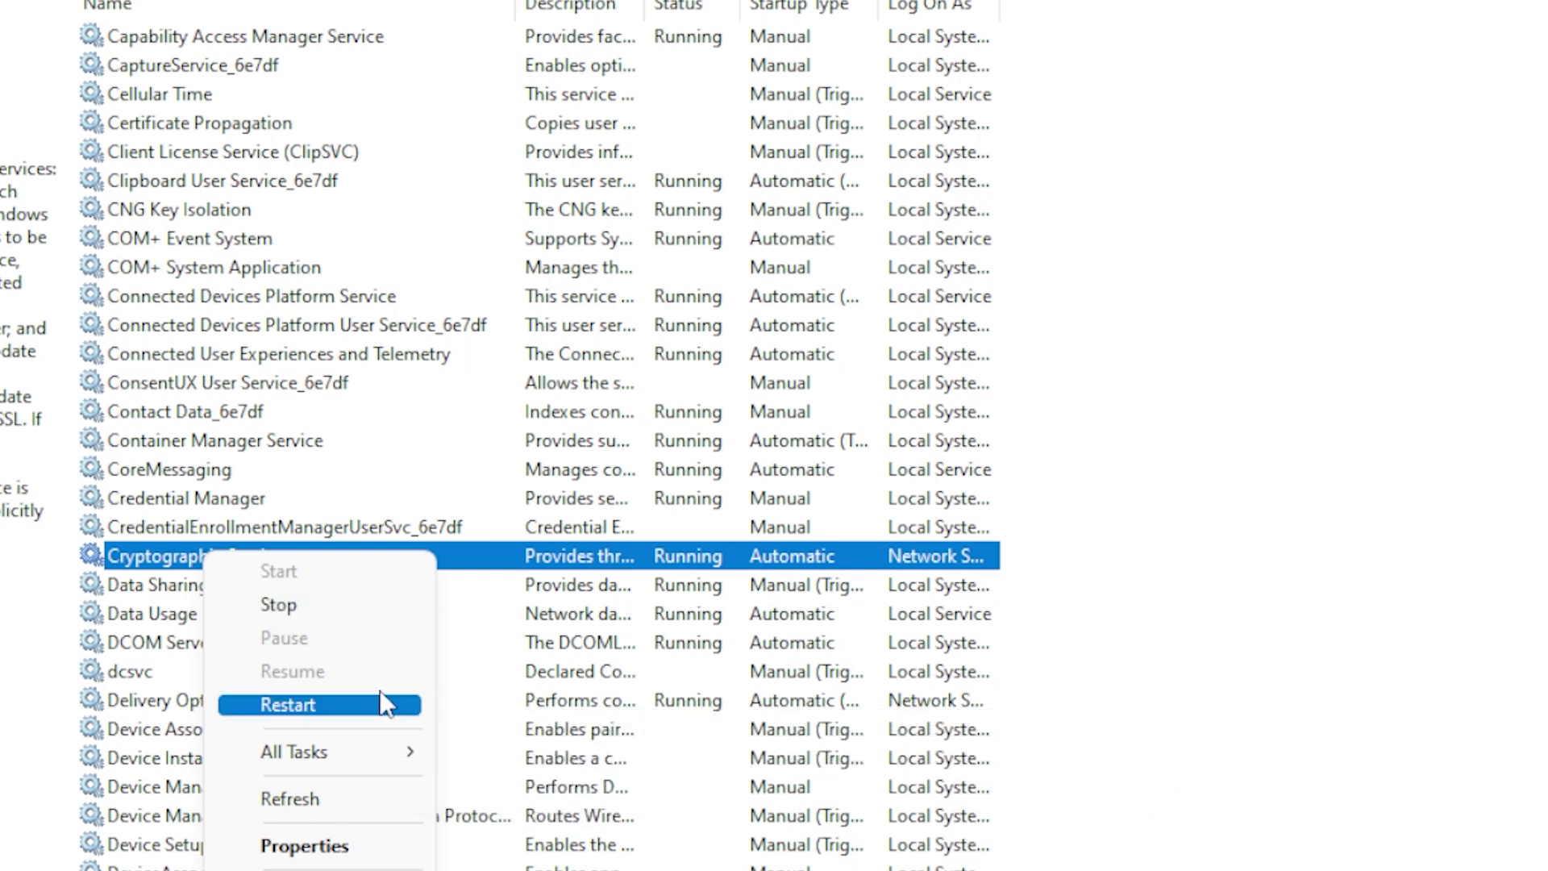
left_click(1191, 598)
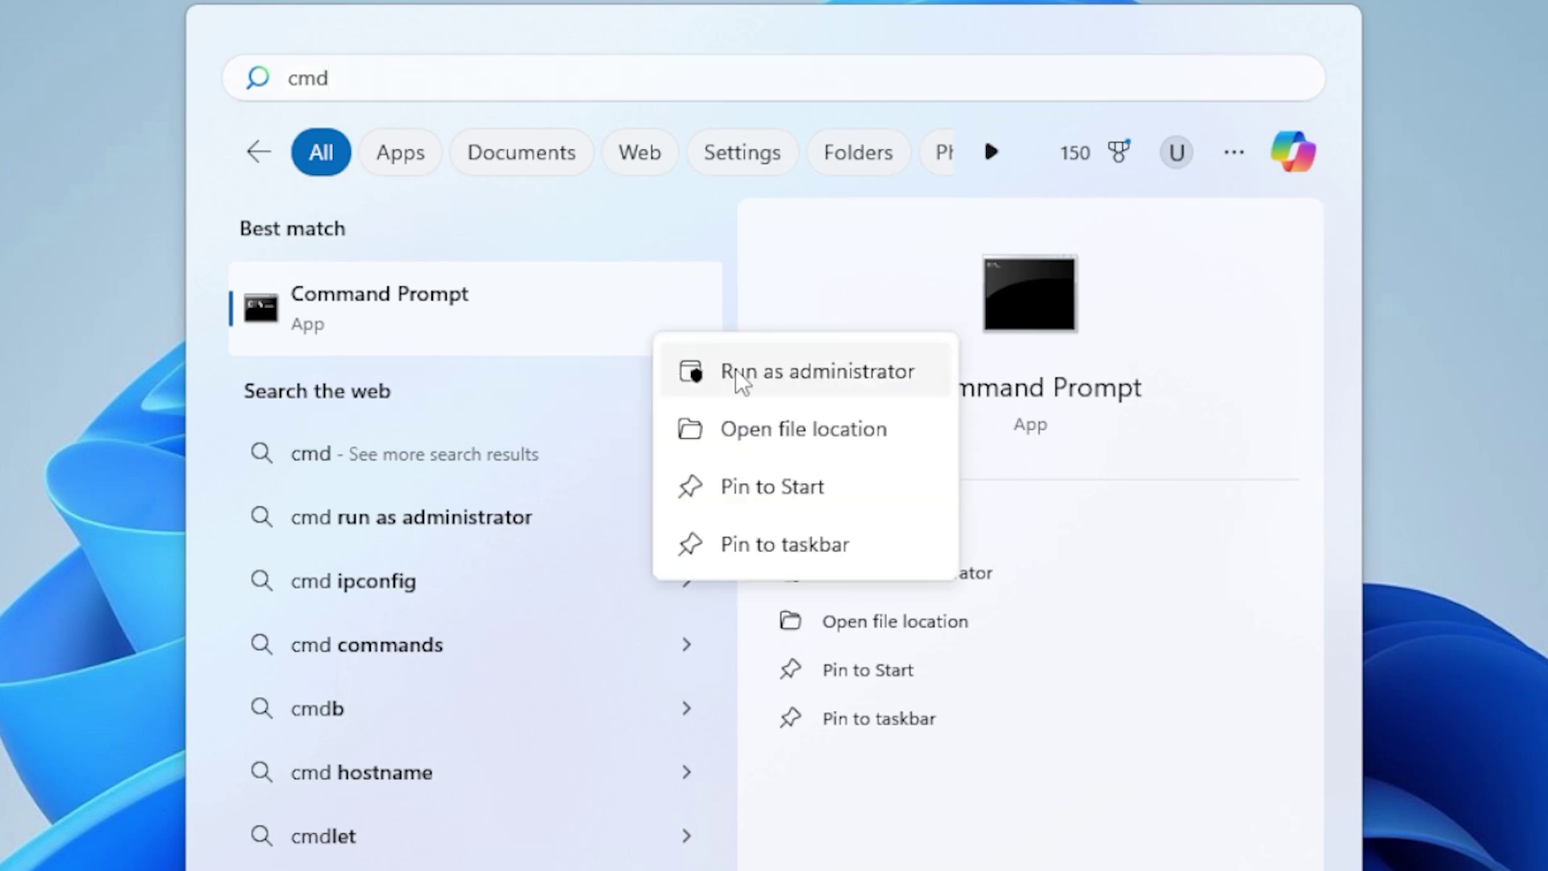
In an administrator Command Prompt, run 'net stop wuauserv' and 'net stop bits'.
left_click(794, 375)
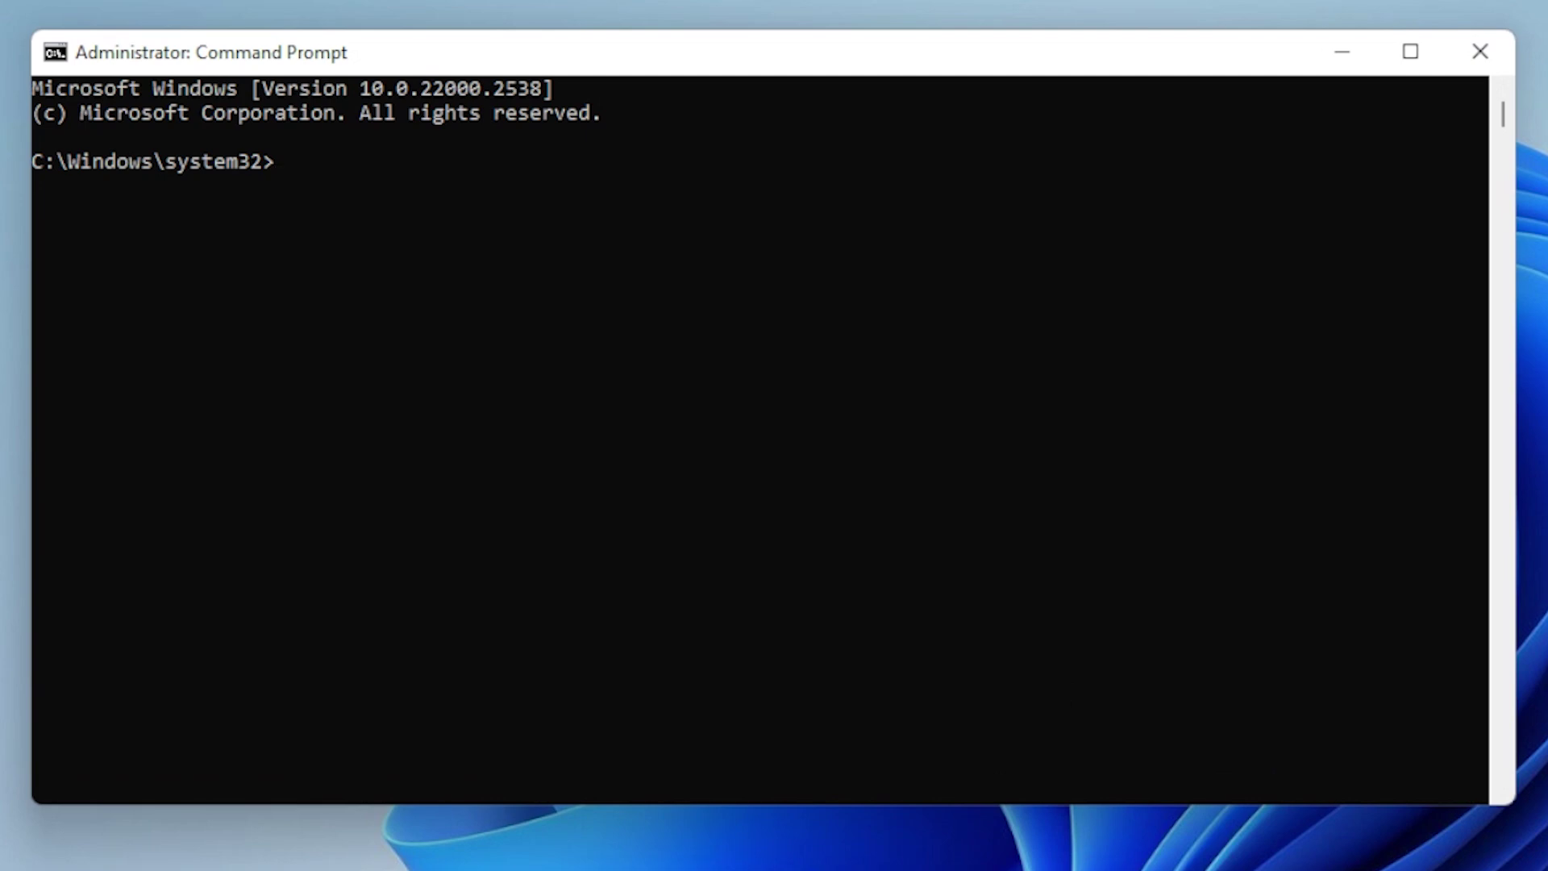
type("net stop wua")
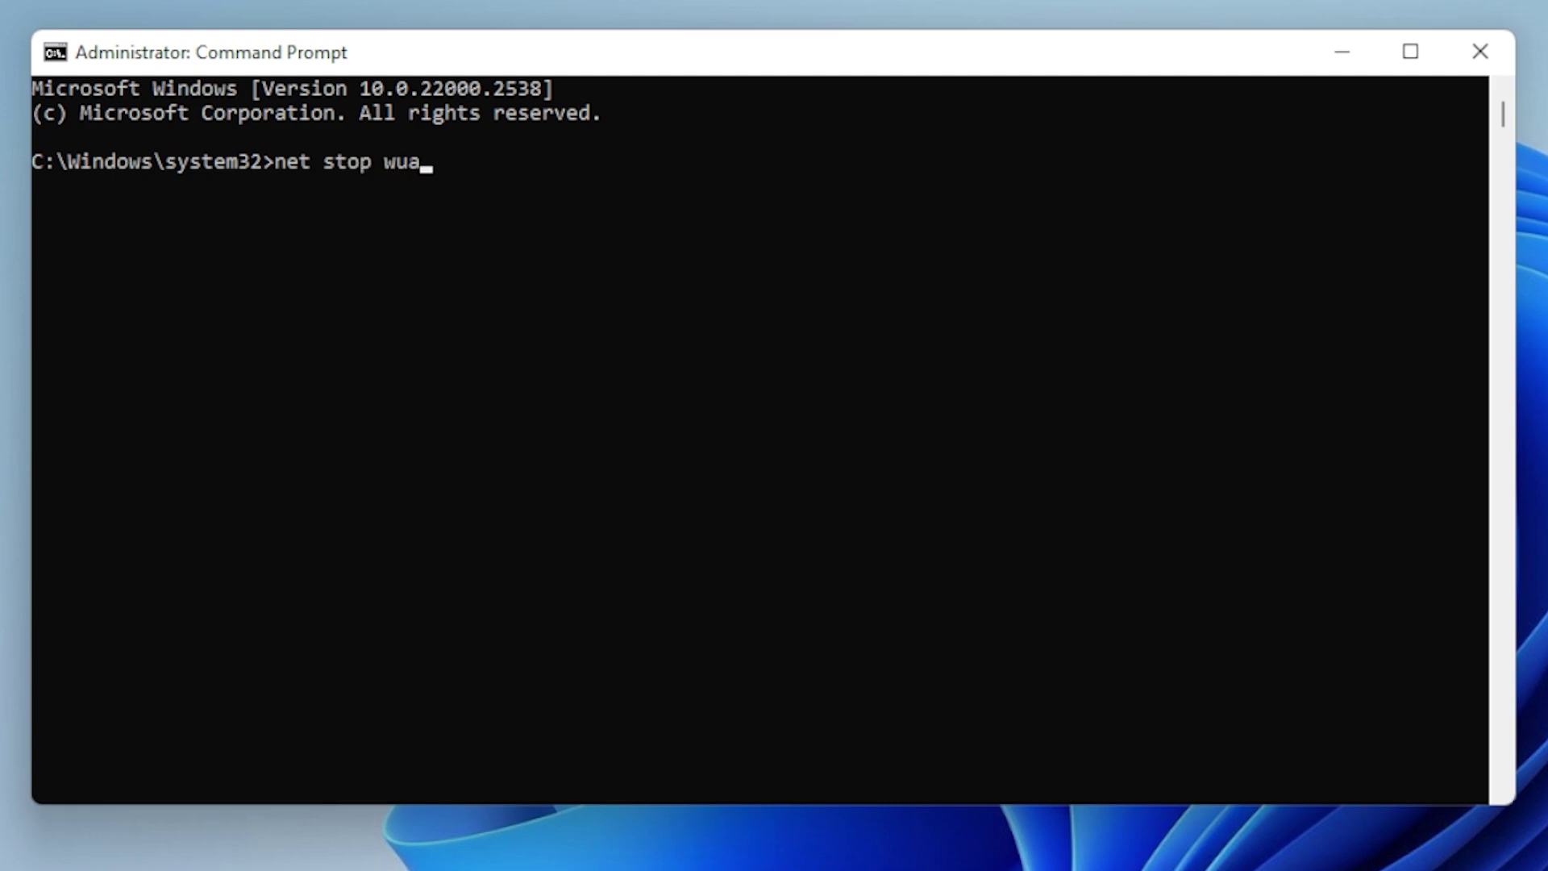
type("use")
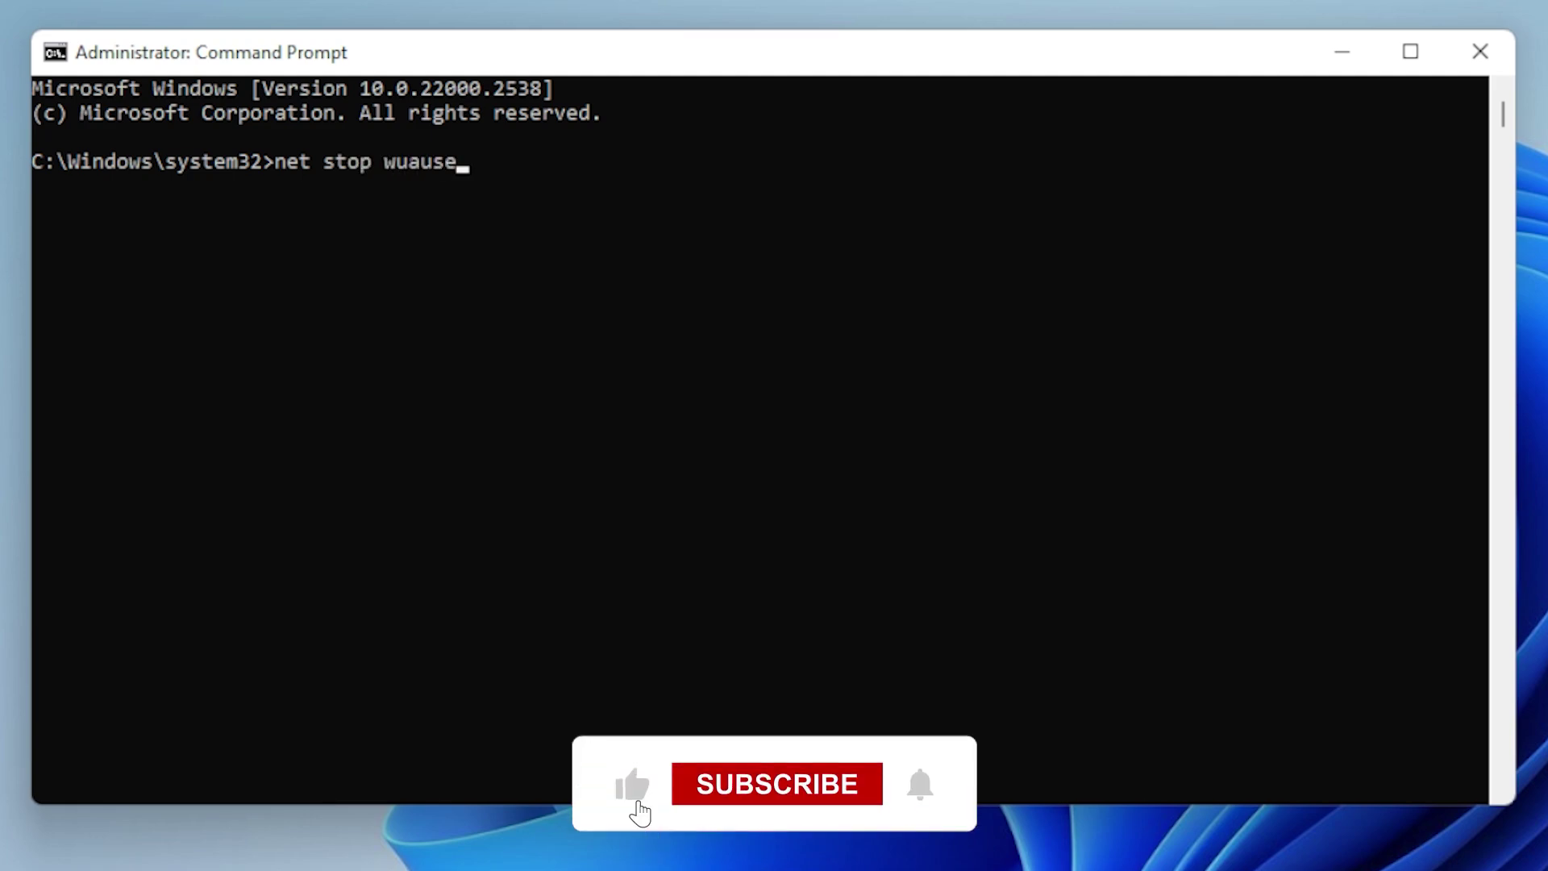
type("rv")
key("Return")
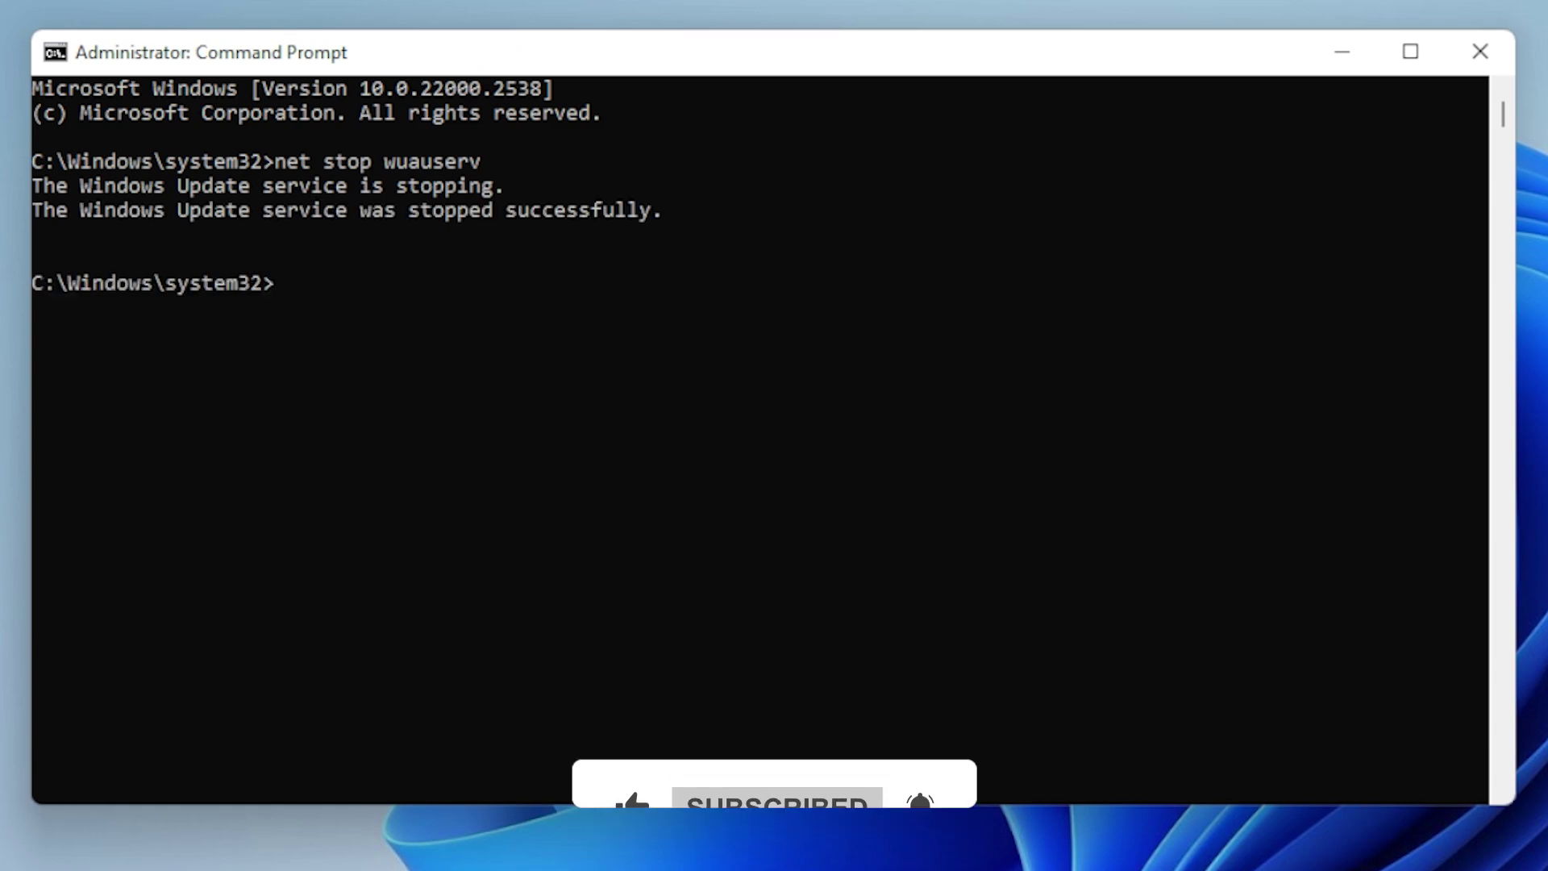
type("net stop bits")
key("Return")
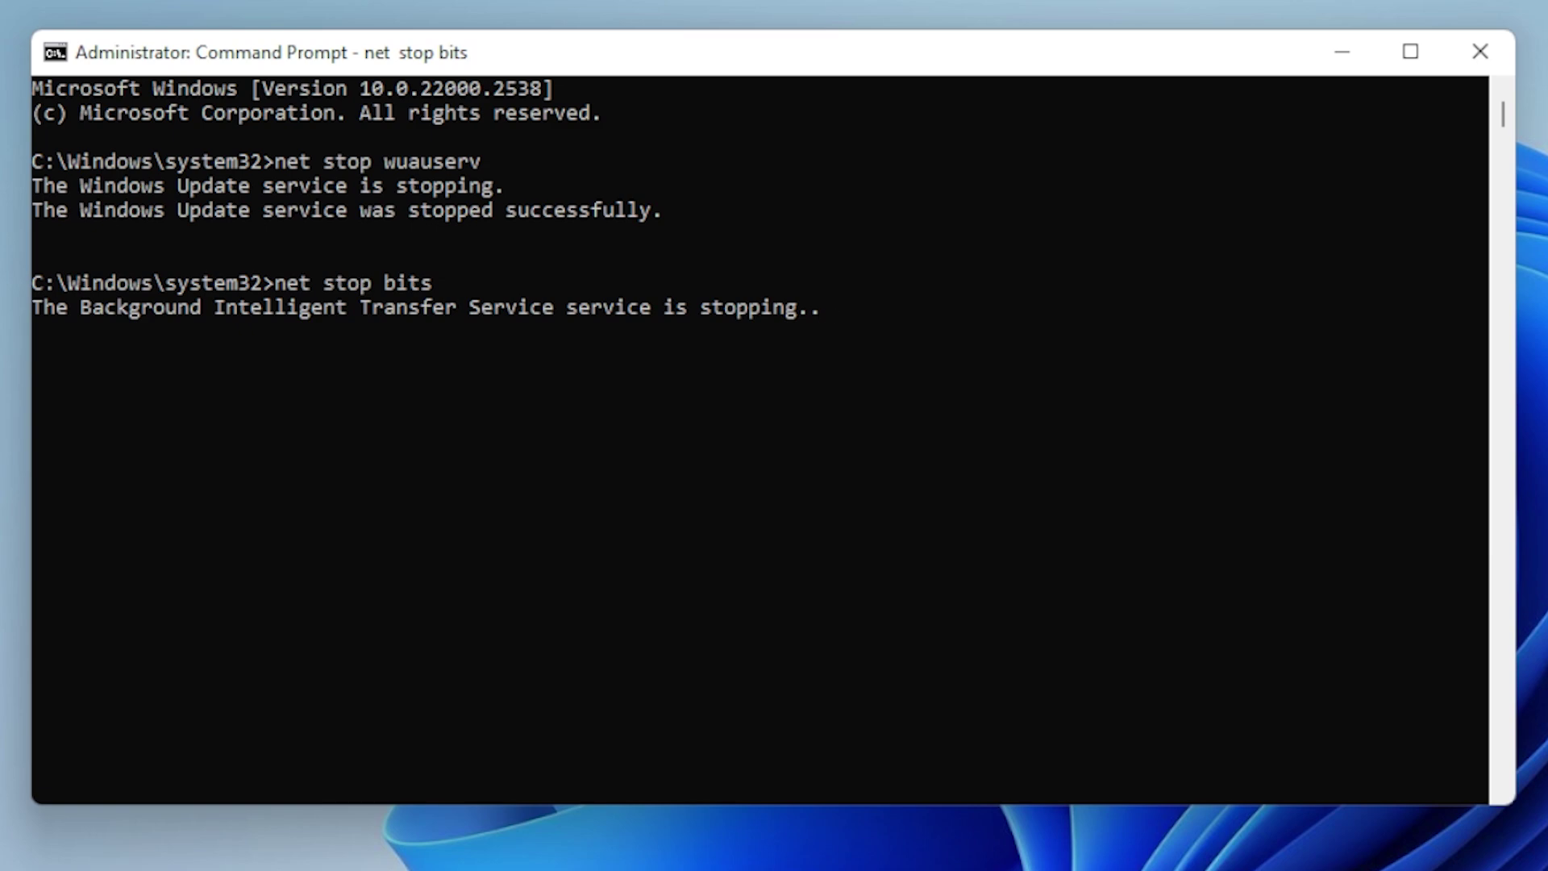
Navigate File Explorer to C:\Windows\SoftwareDistribution.
key("super")
type("fi")
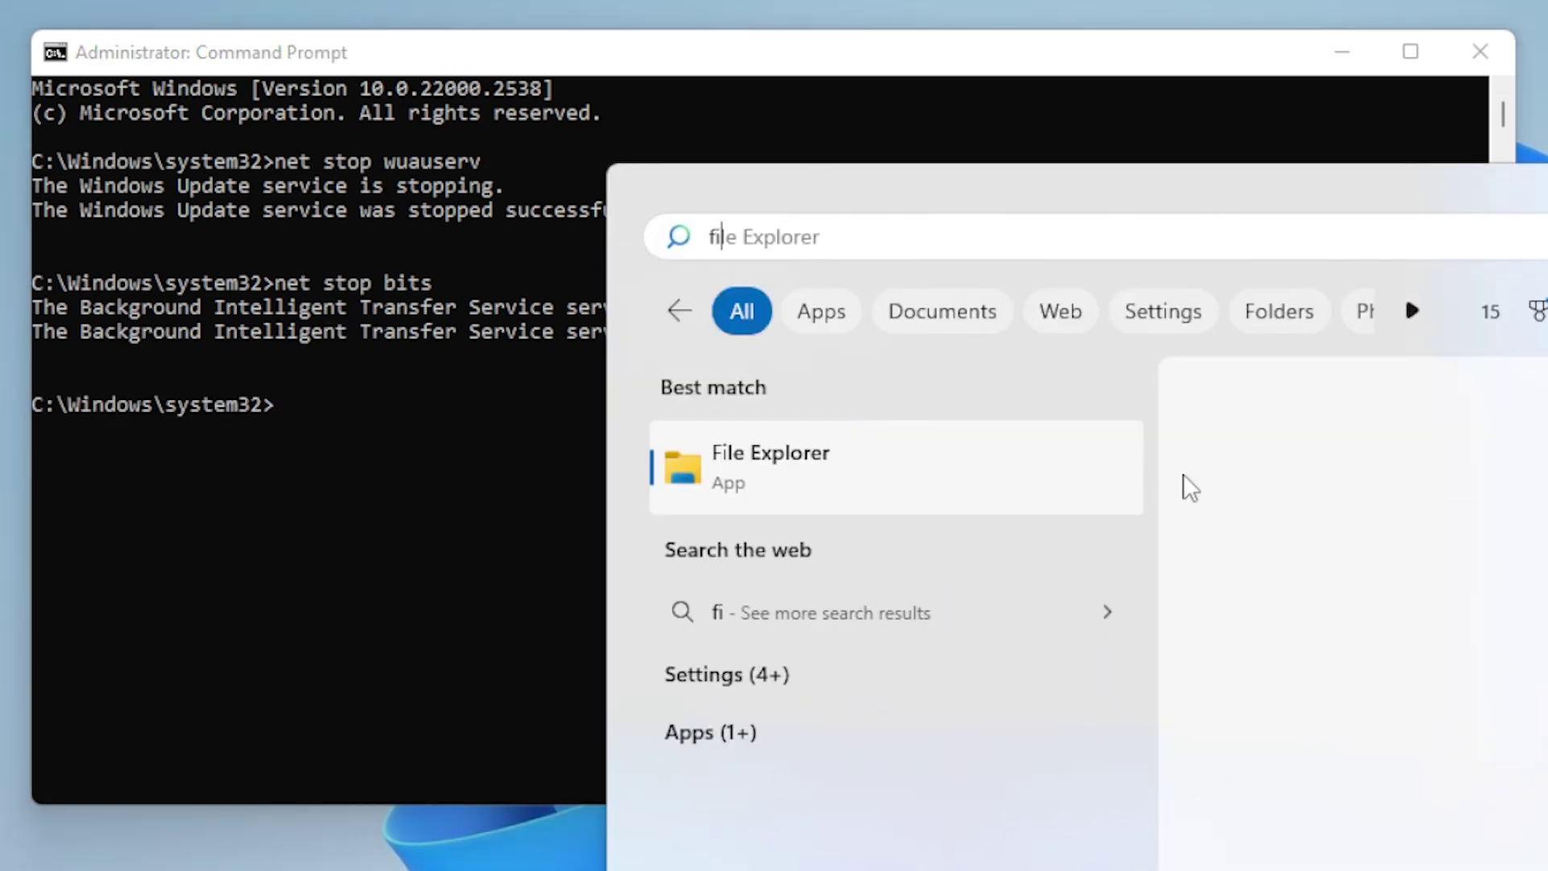
left_click(1050, 502)
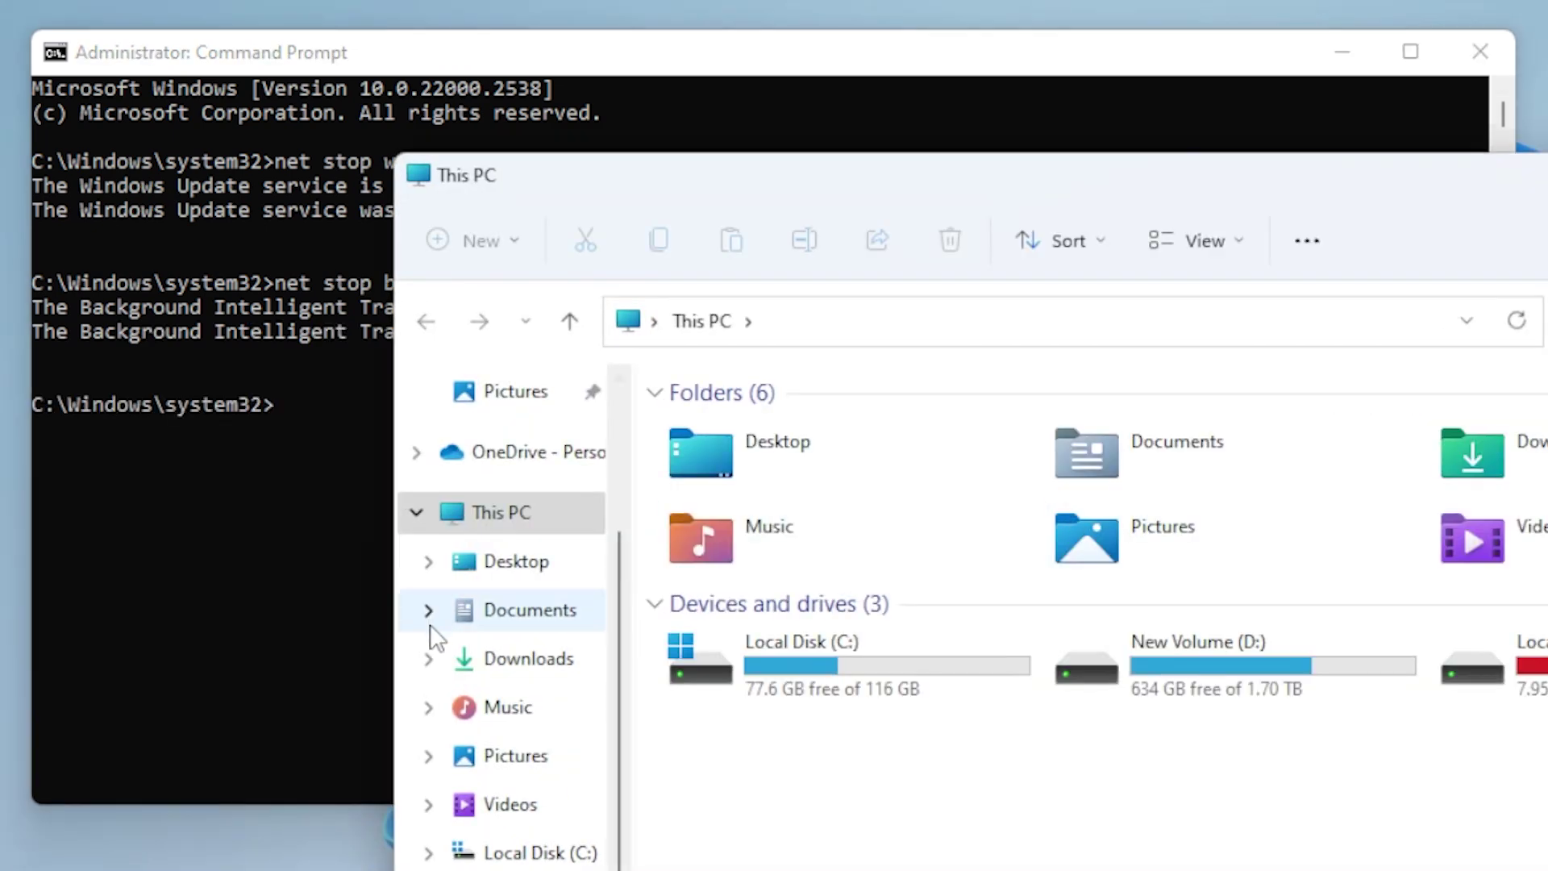
left_click(541, 852)
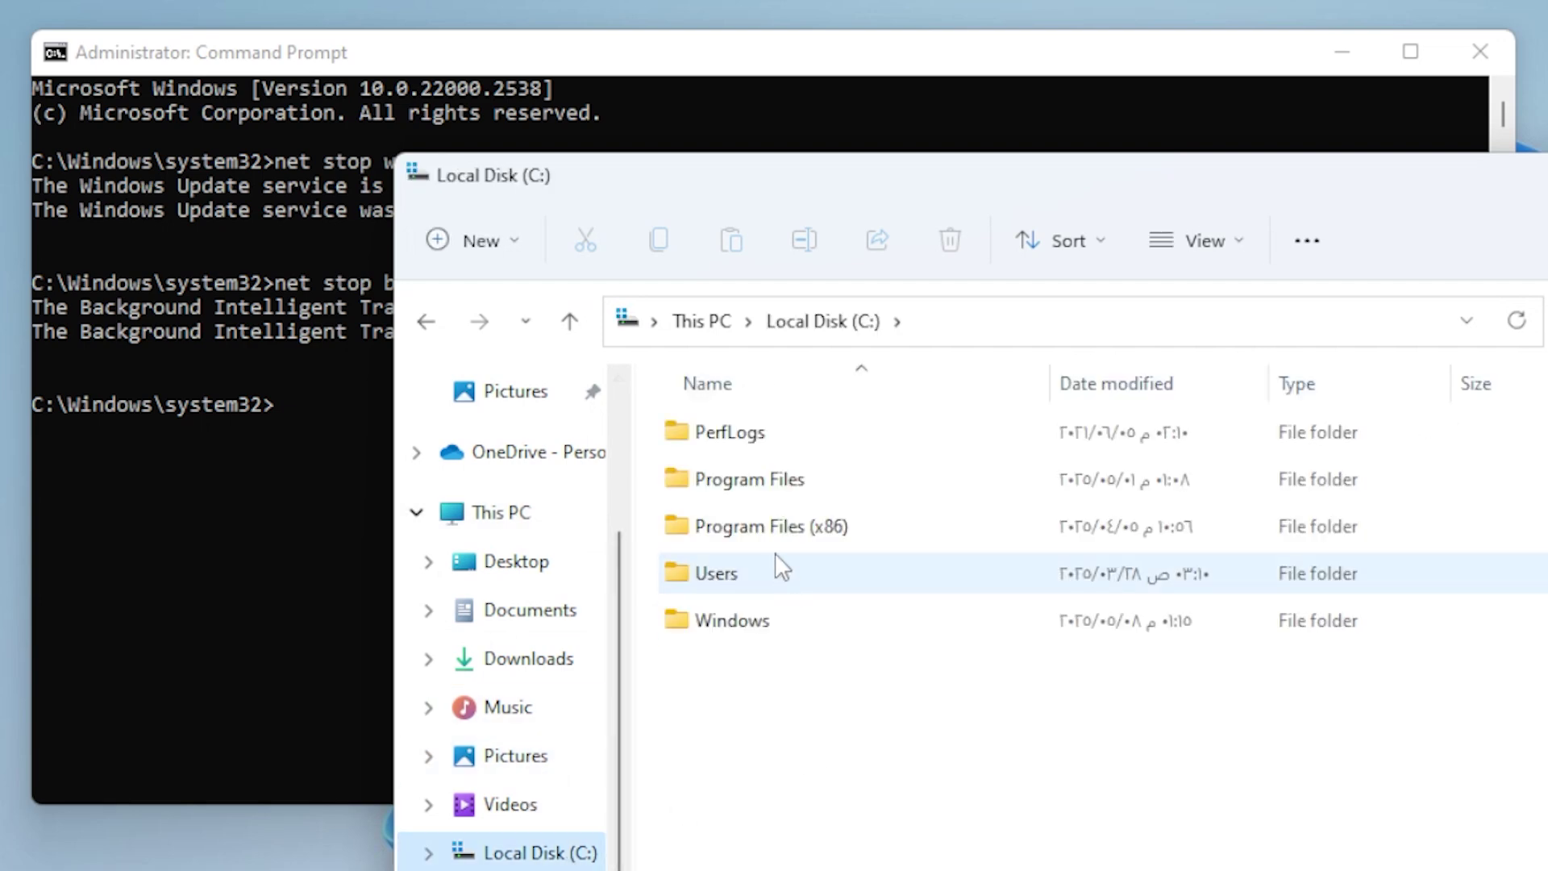
double_click(775, 623)
left_click(938, 756)
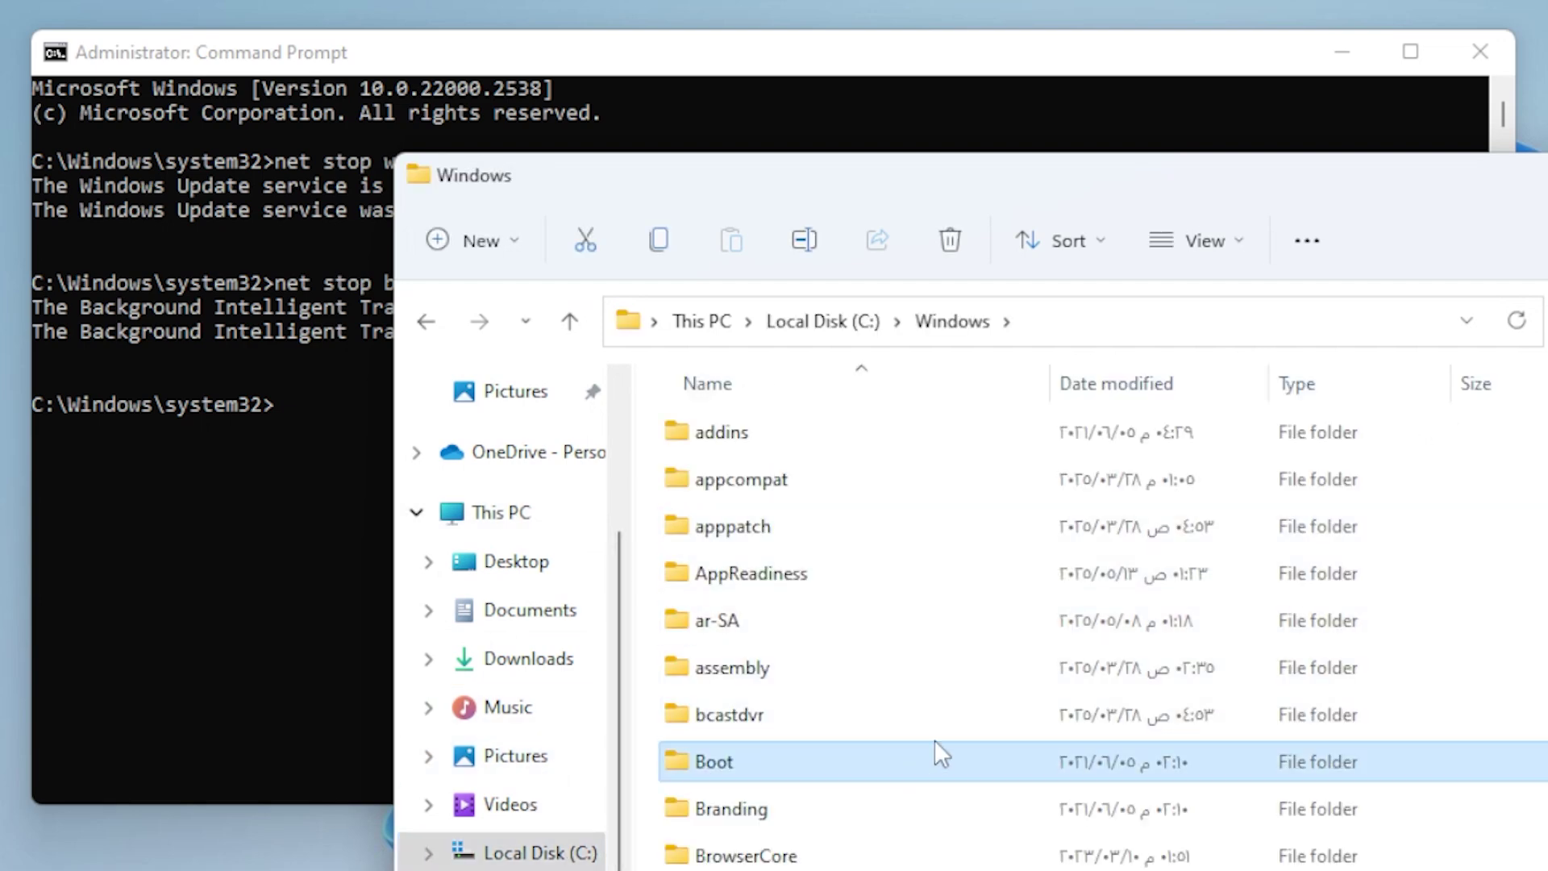
key("s")
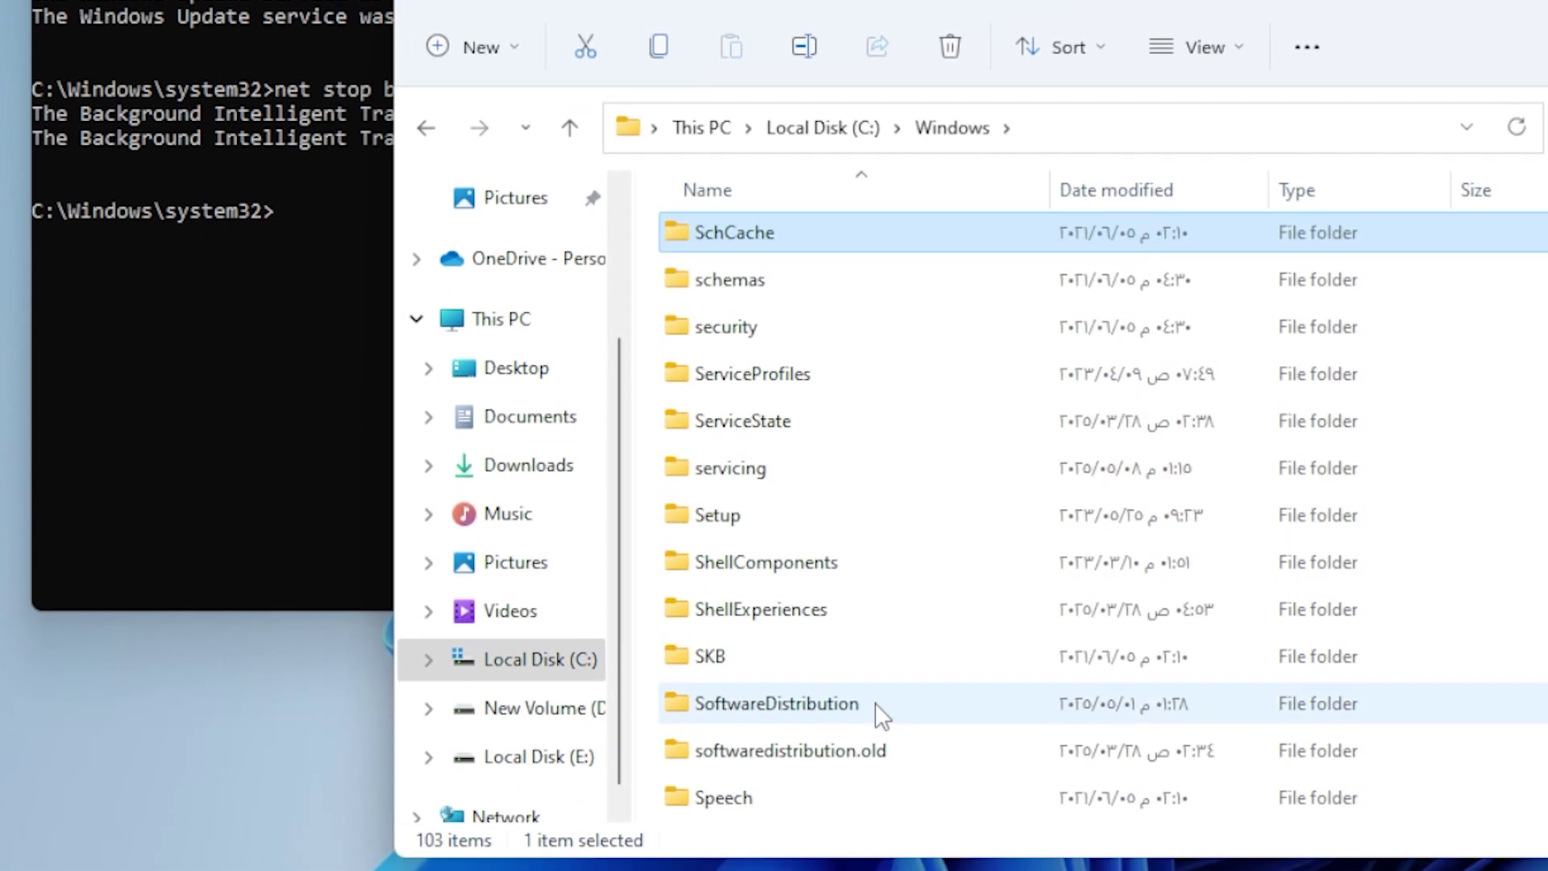
double_click(874, 709)
Select all five items in SoftwareDistribution, view their actions, then clear the selection.
key("ctrl+a")
right_click(913, 350)
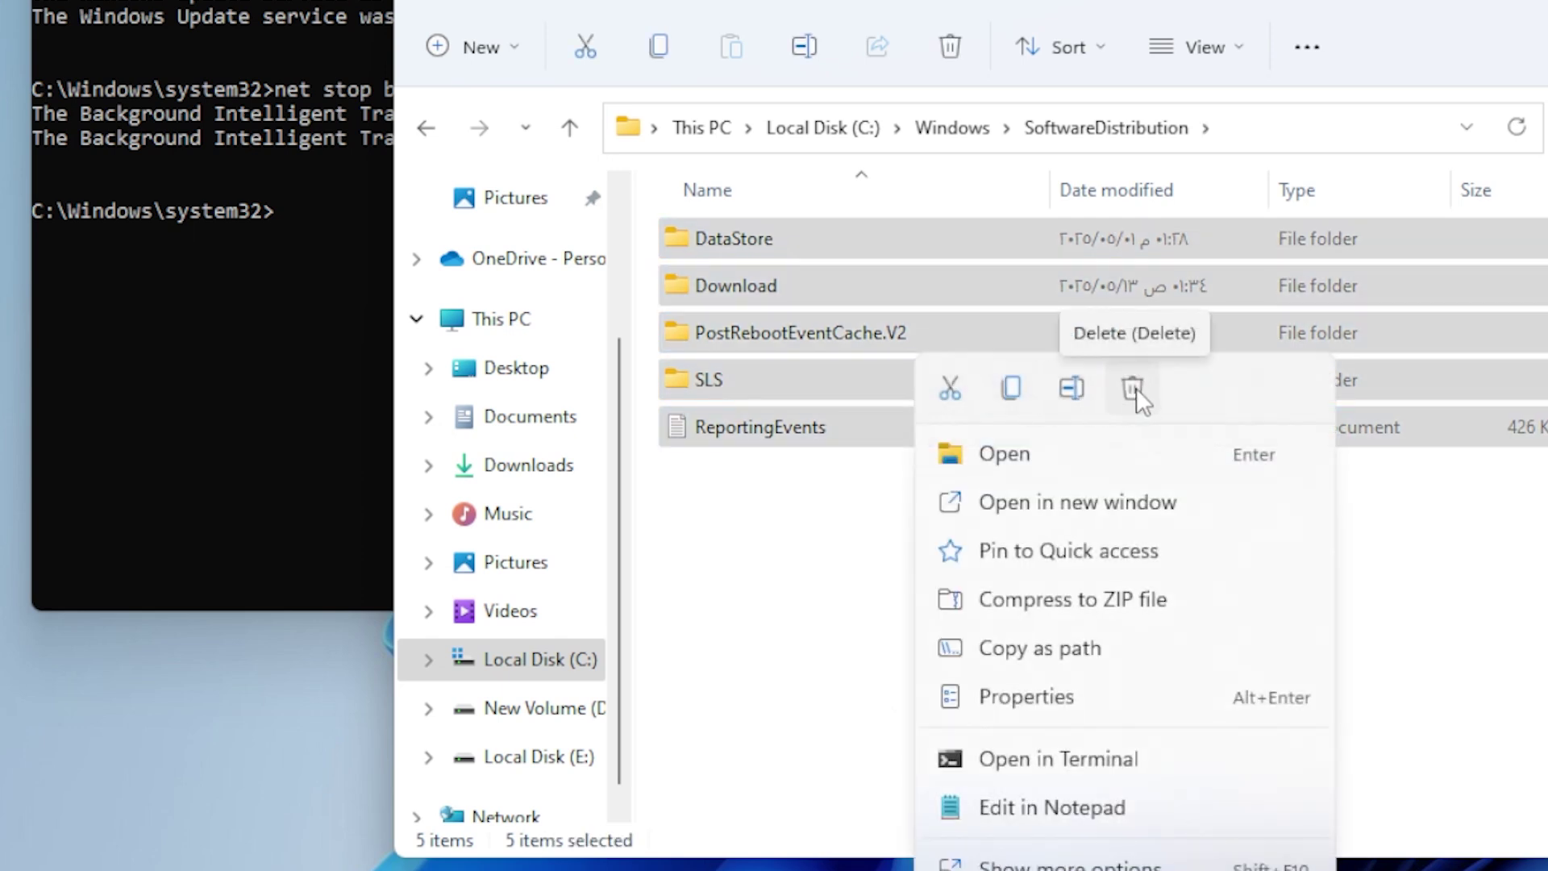
left_click(1498, 520)
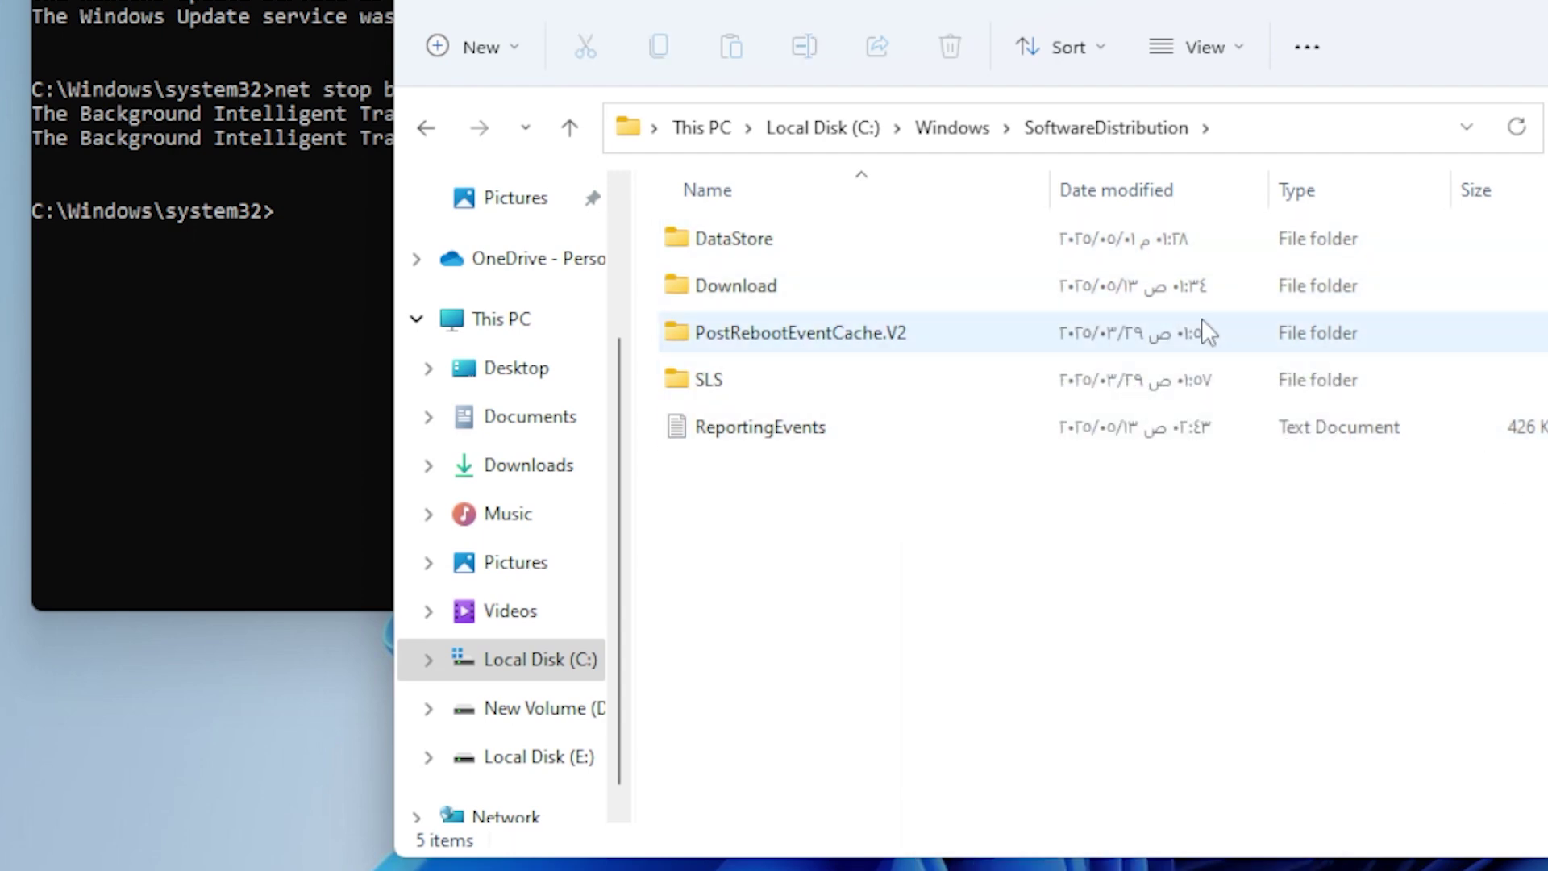
Run 'net start wuauserv' and 'net start bits' to restart both services.
left_click(306, 209)
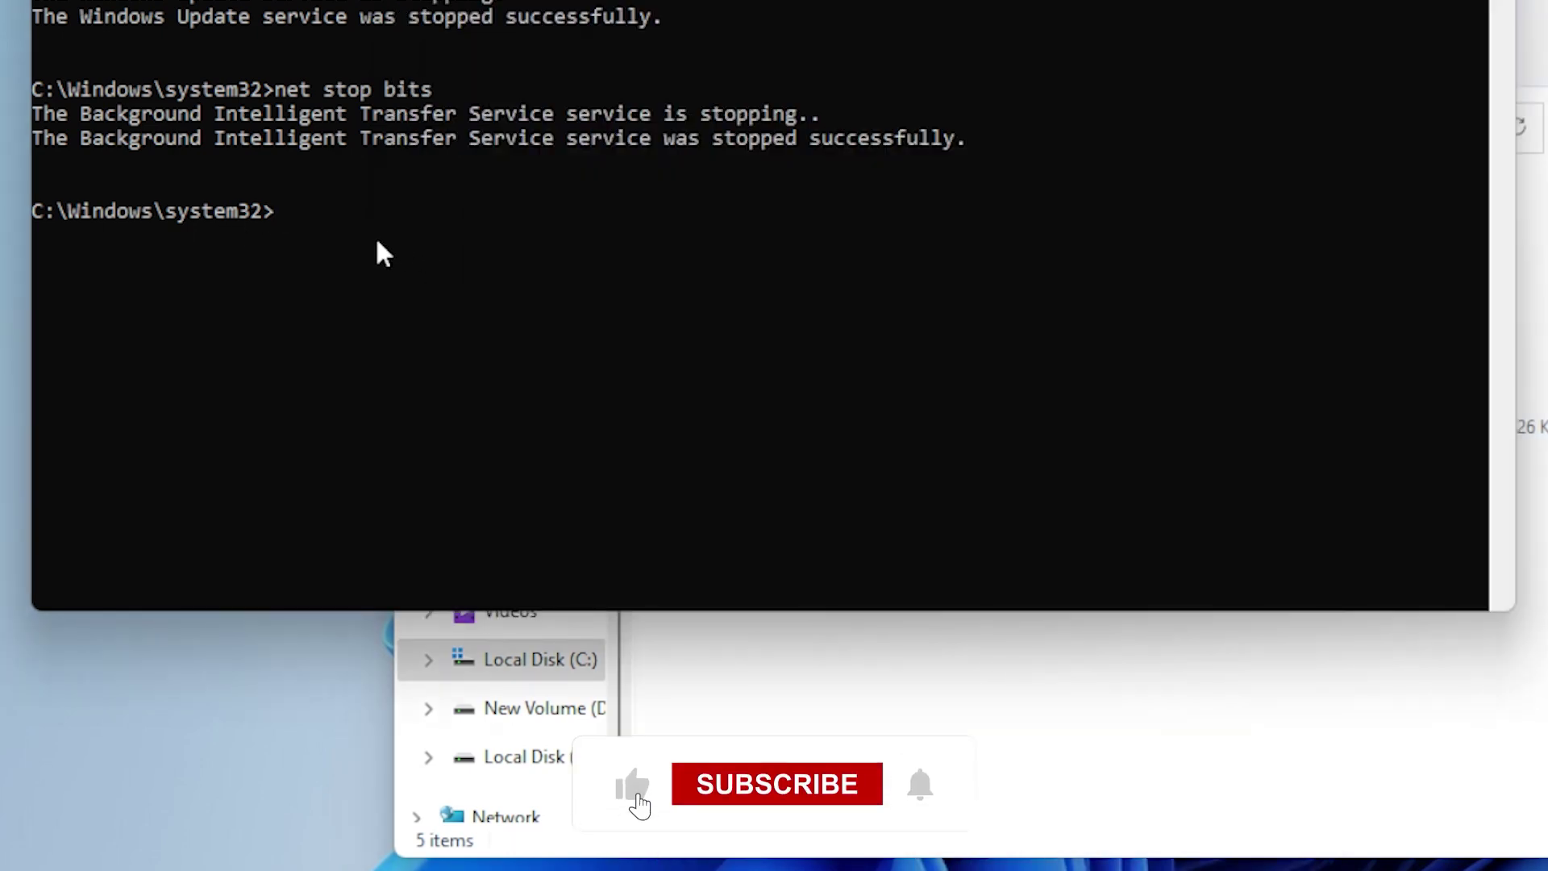
type("net s")
type("ta")
type("rt ")
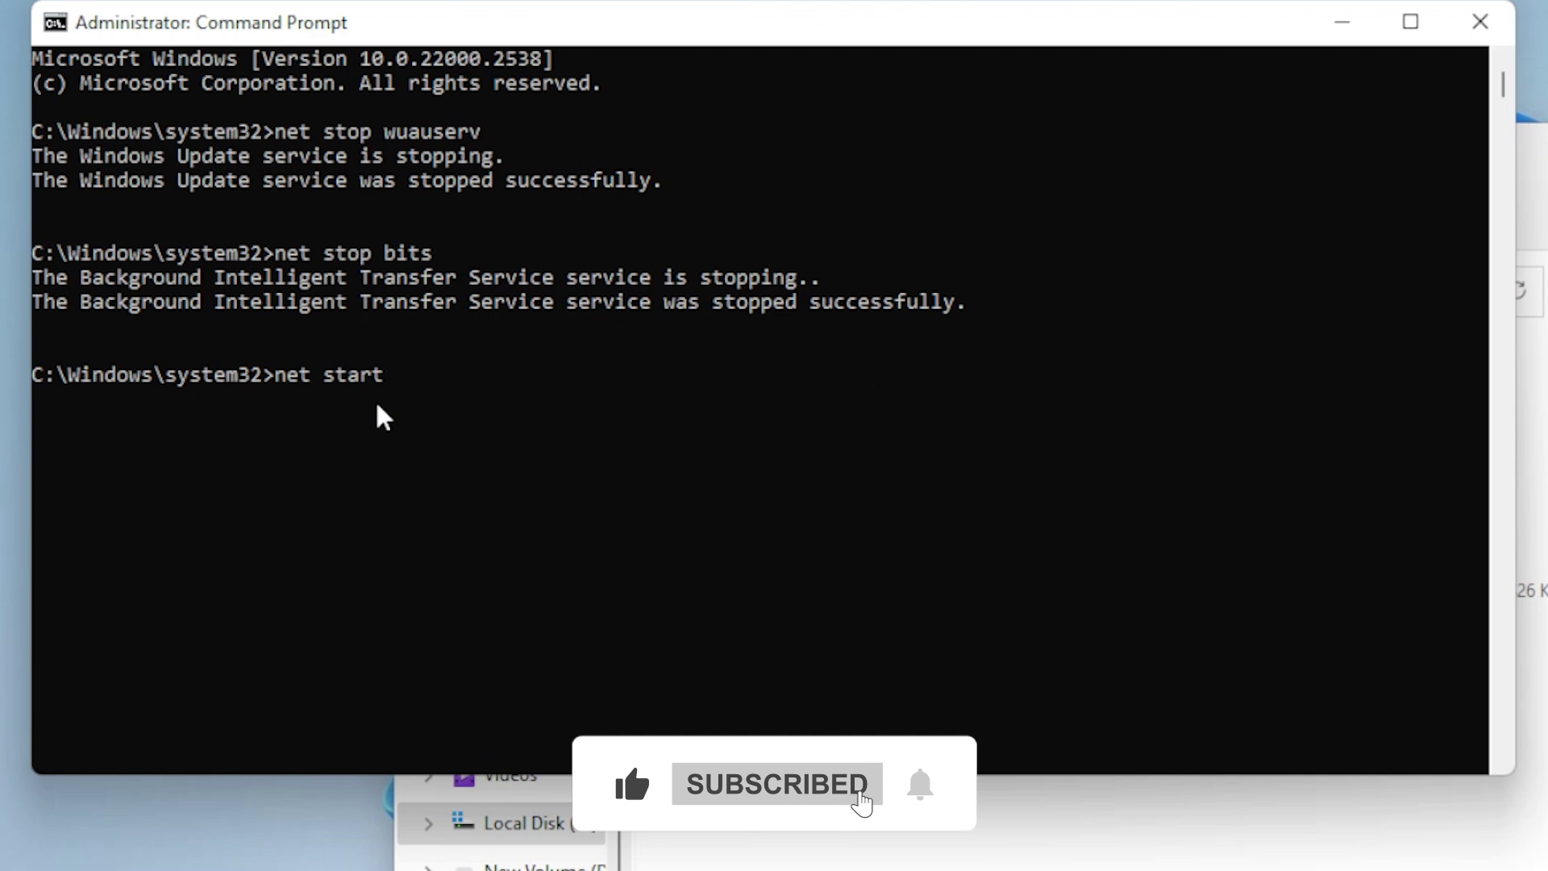
type("wua")
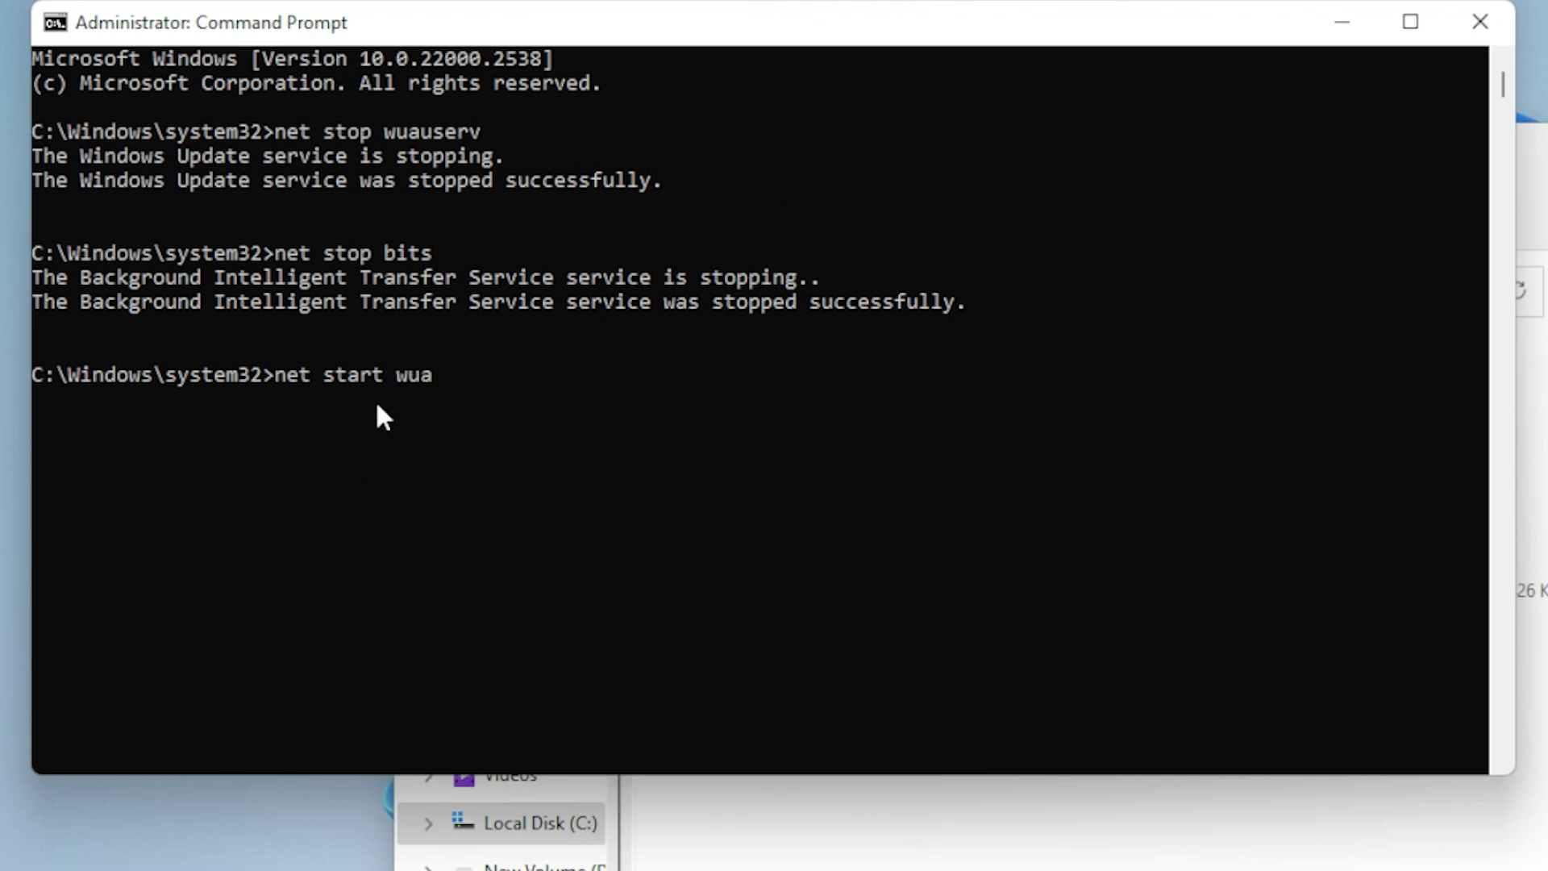
type("user")
type("v")
key("Return")
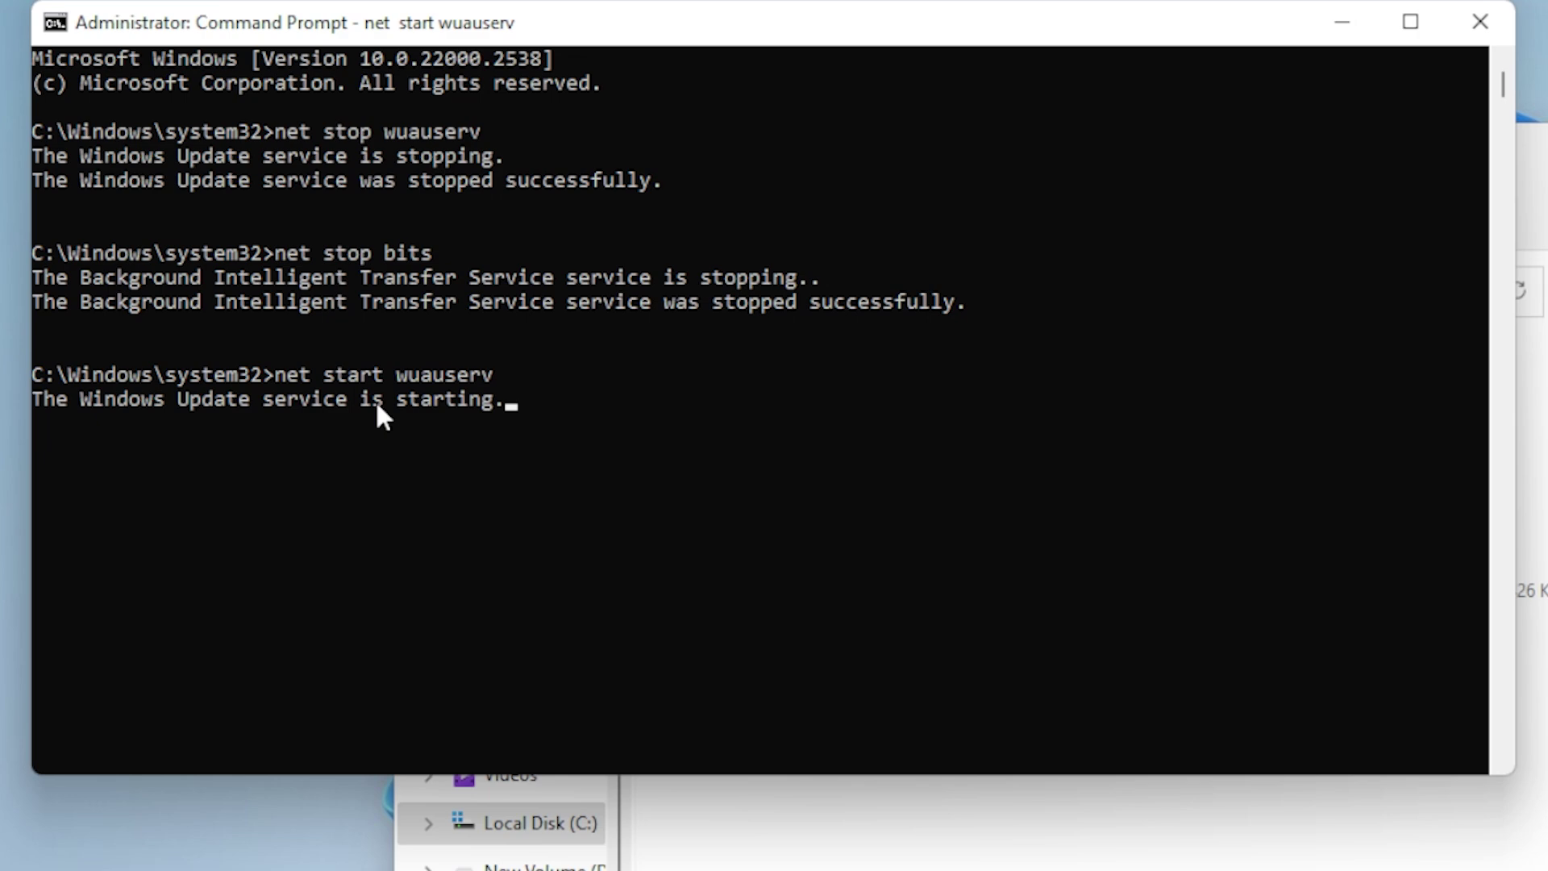
type("net s")
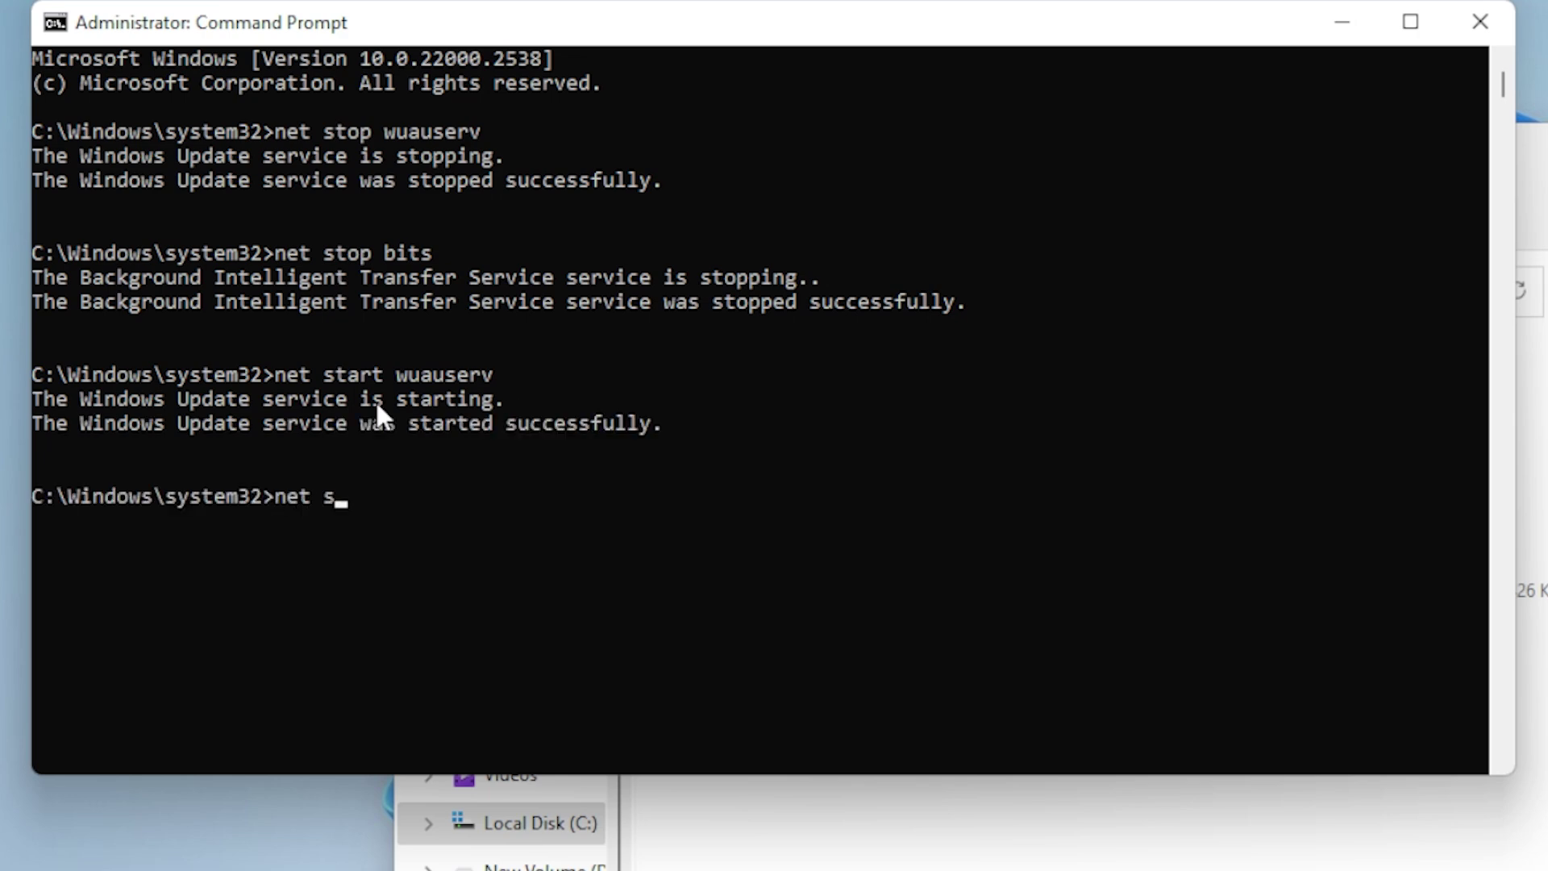
type("tart bits")
key("Return")
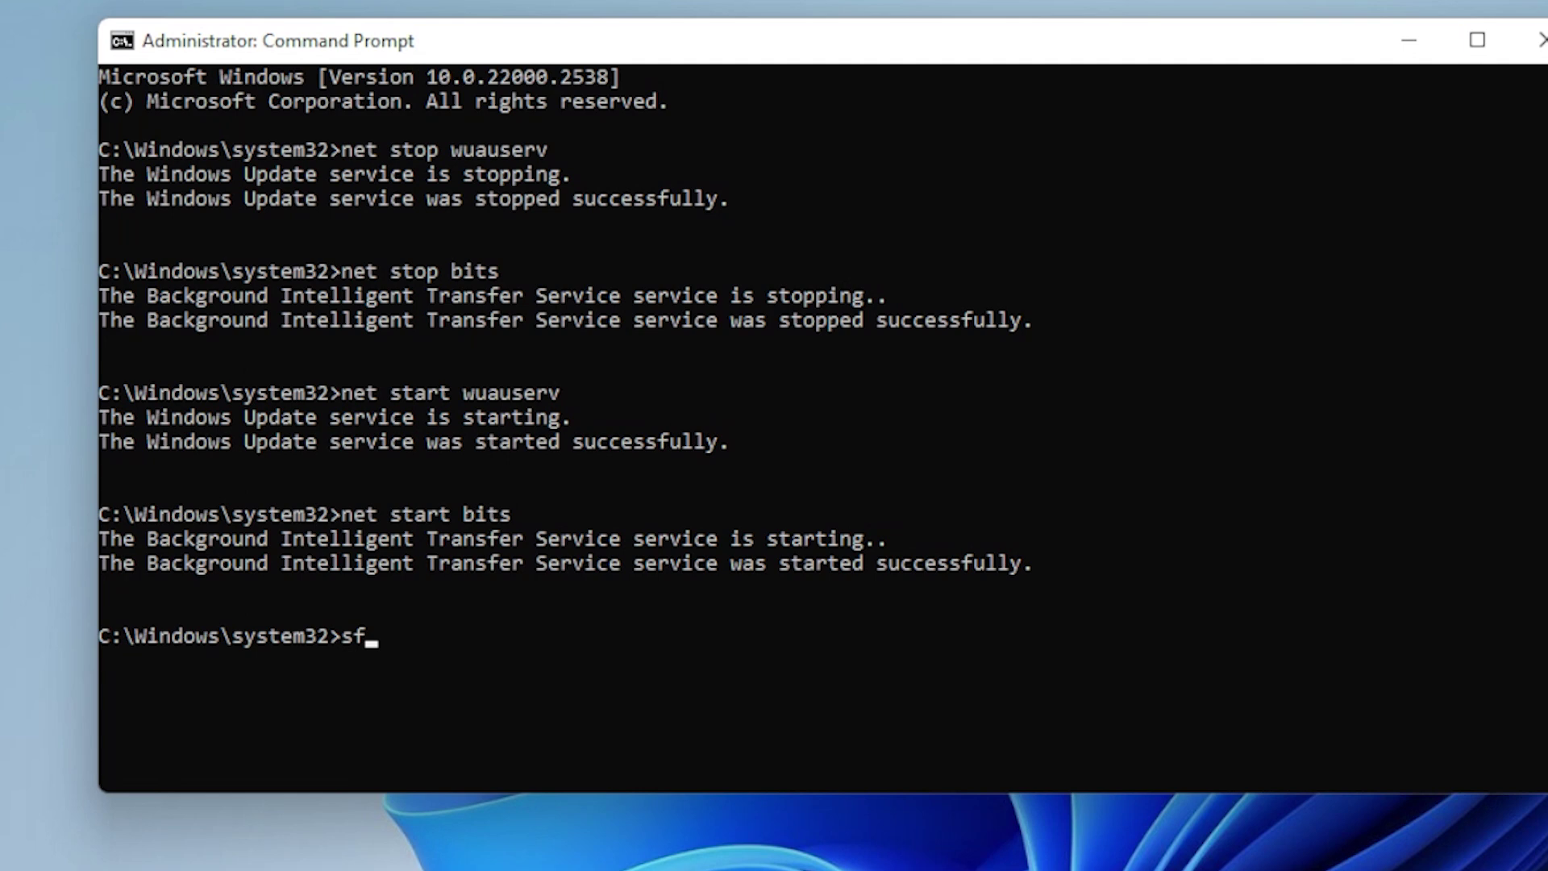
type("/sca")
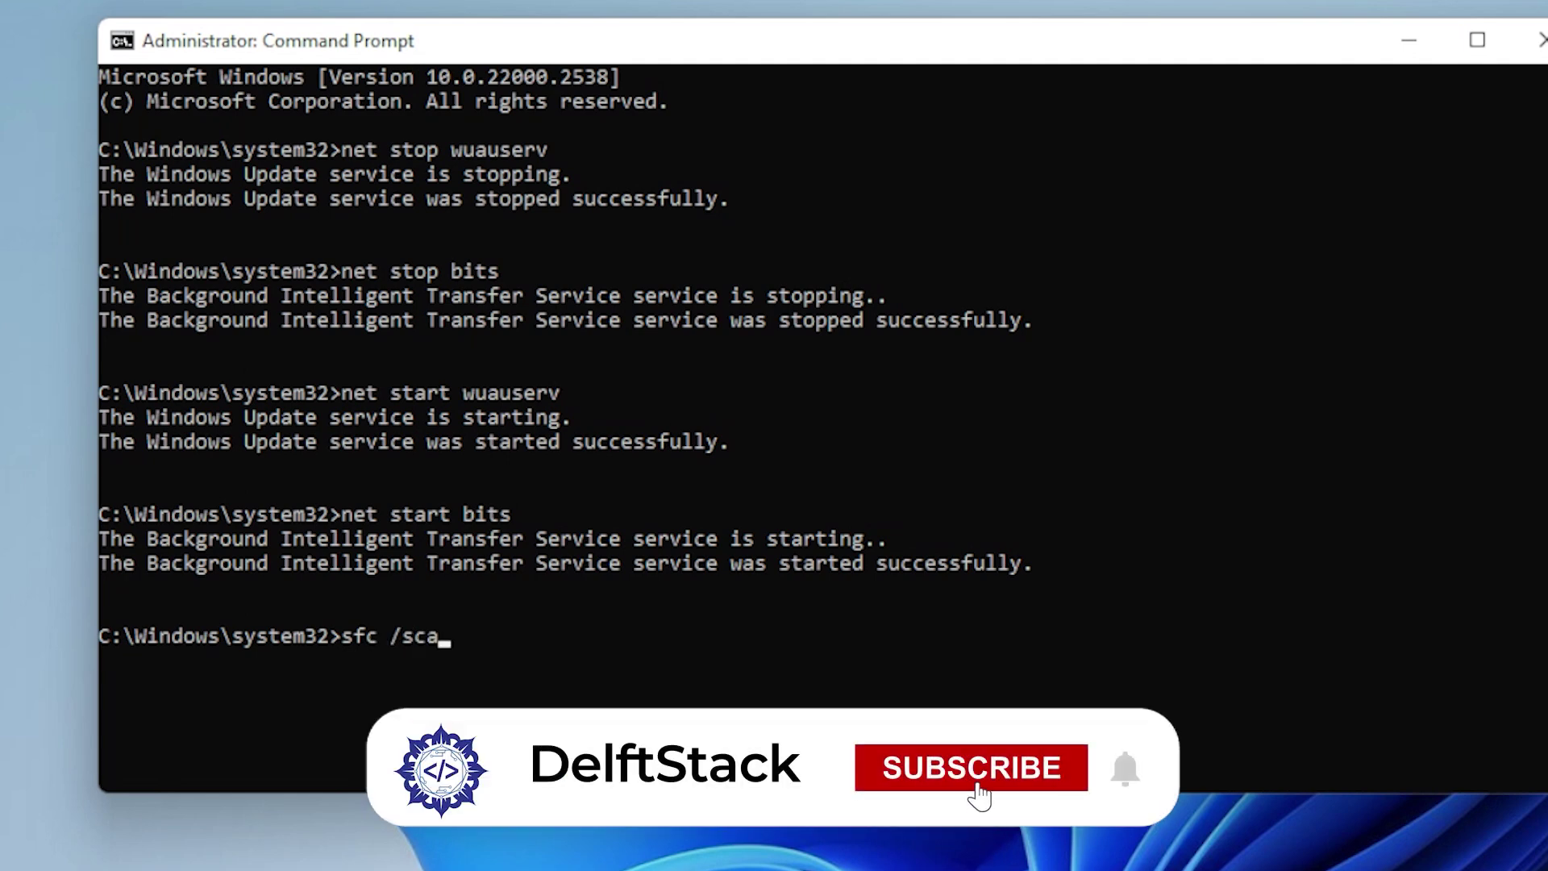
type("nnow")
Run 'sfc /scannow' to start the system file verification.
key("Return")
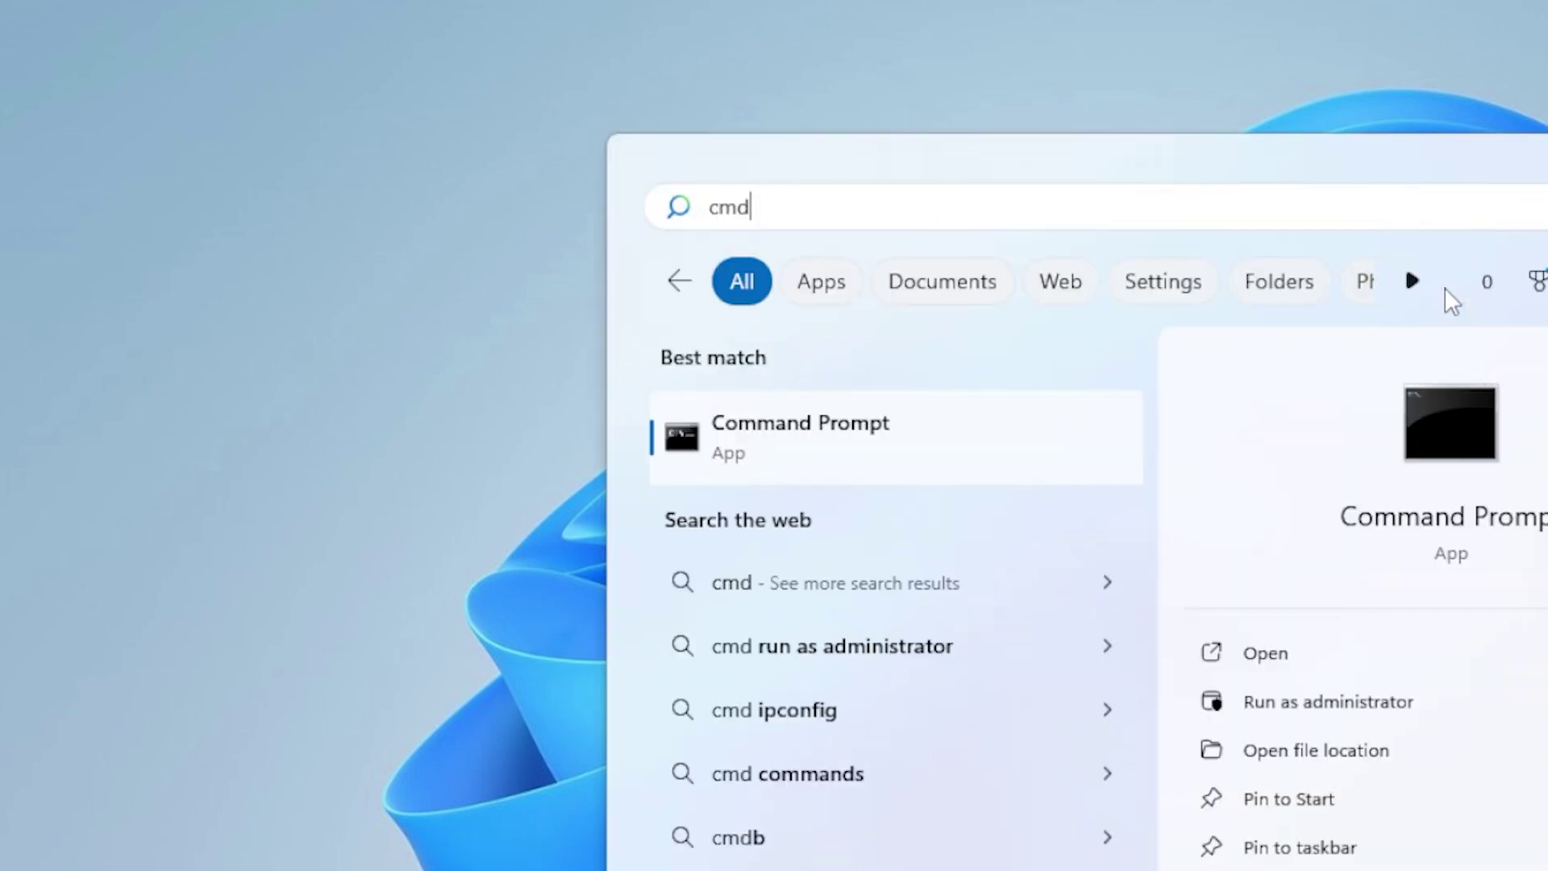
In a new administrator Command Prompt, run the DISM /online restorehealth command.
right_click(893, 446)
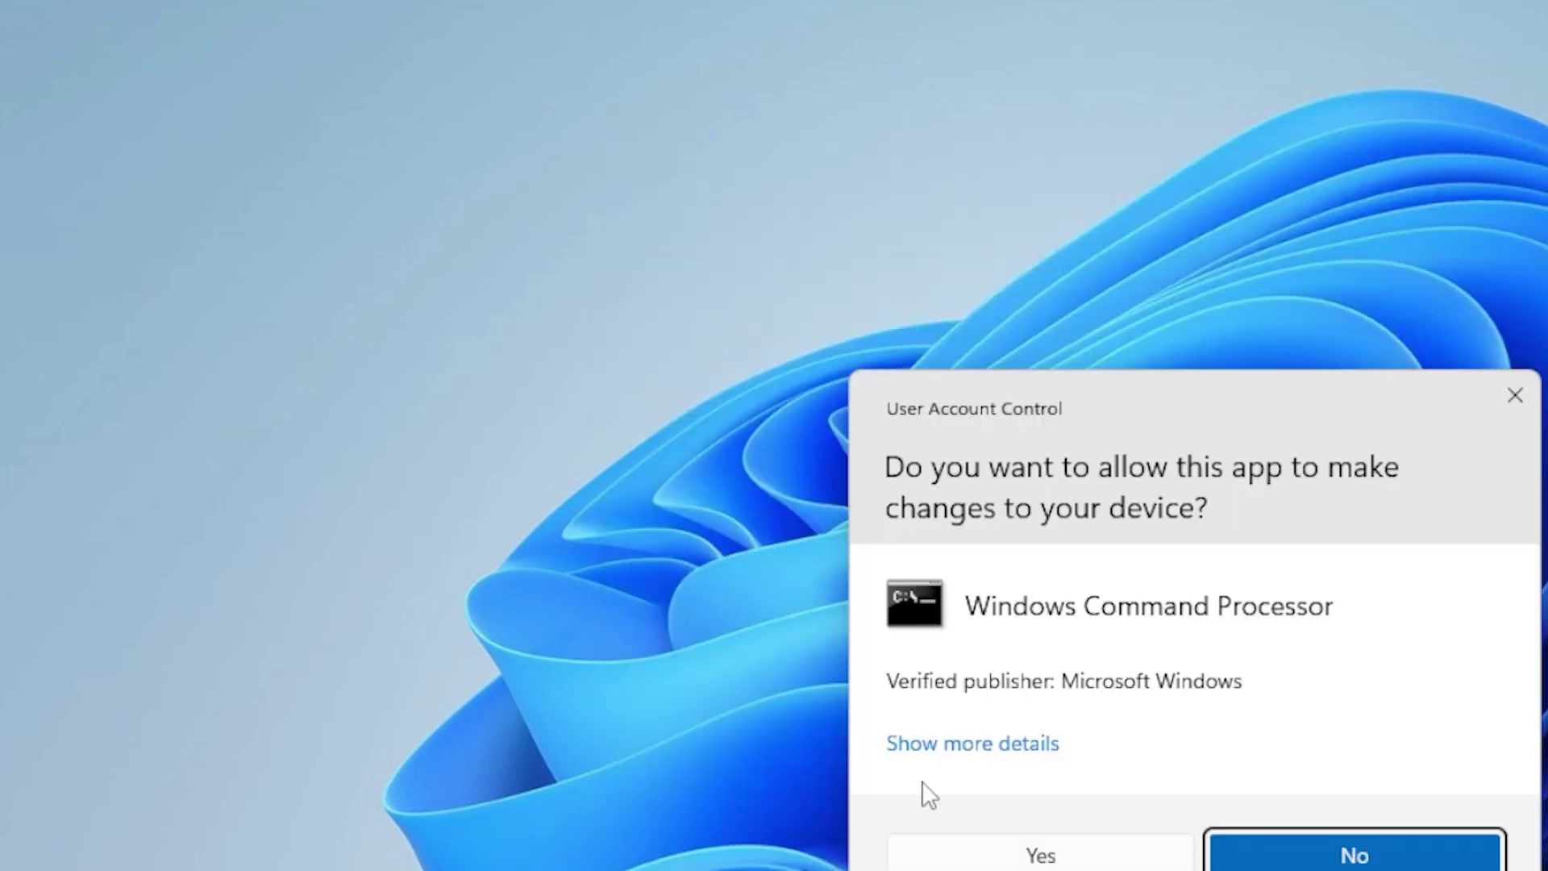
left_click(962, 854)
type("DISM ")
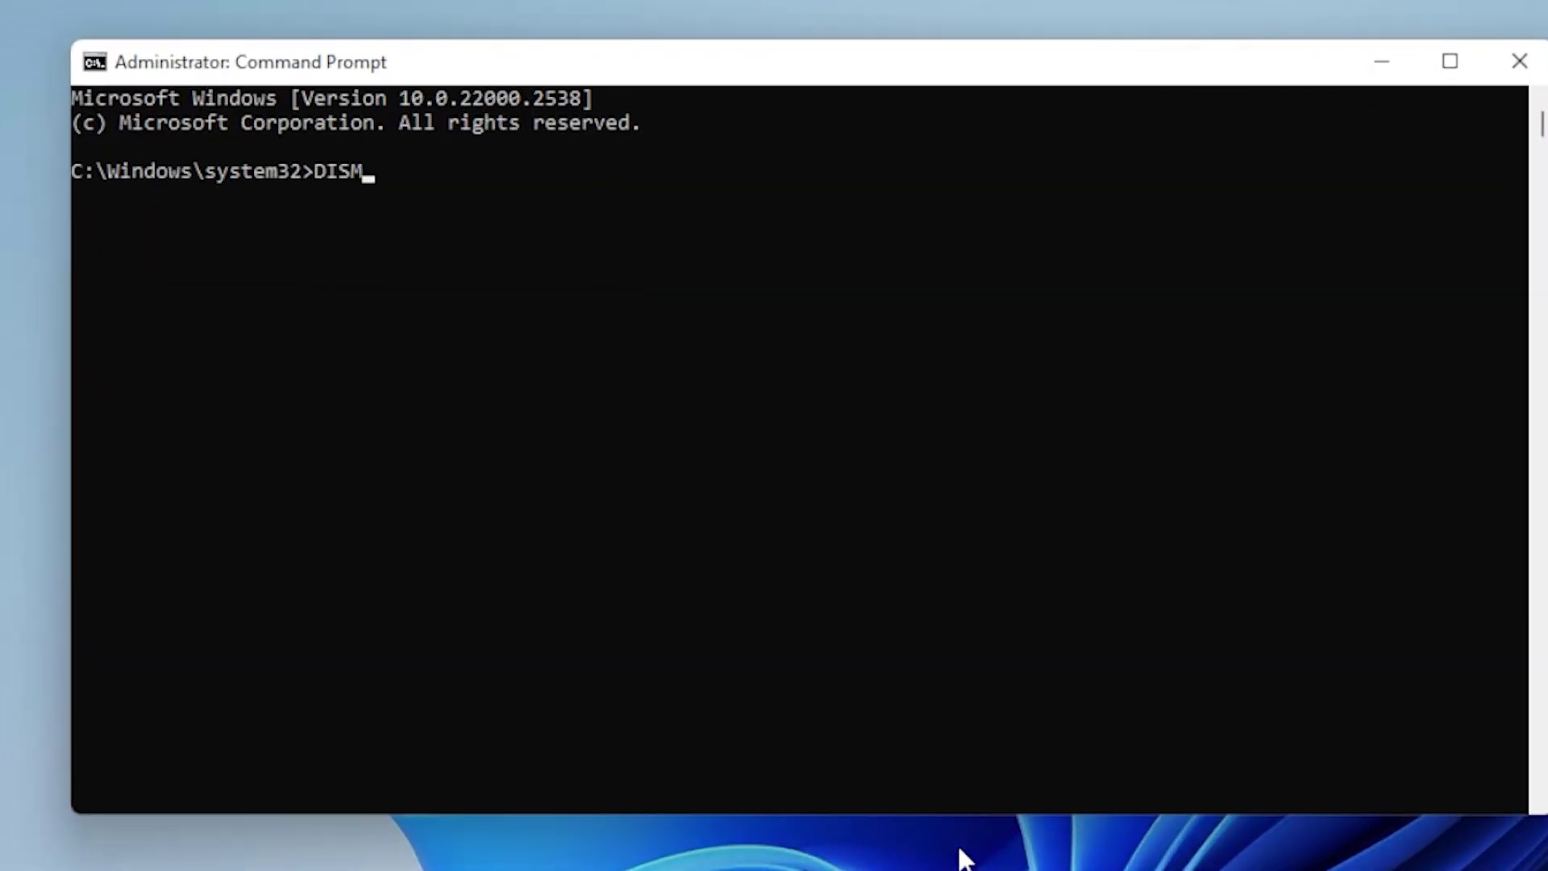
type("/online")
type(" /cleanup")
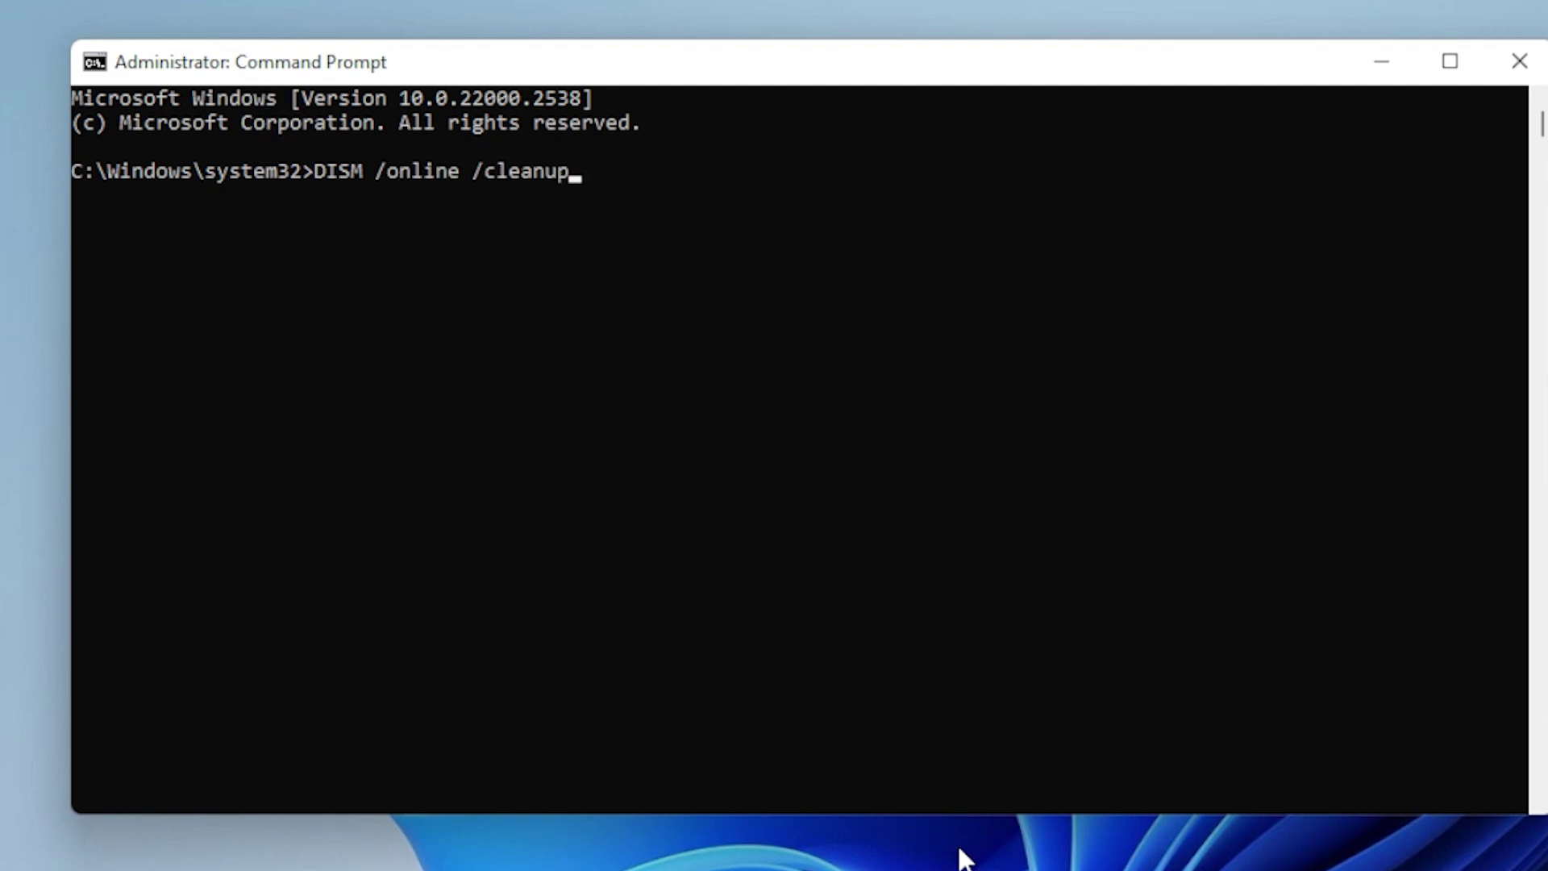
type("0image -")
key("BackSpace")
type("/restor")
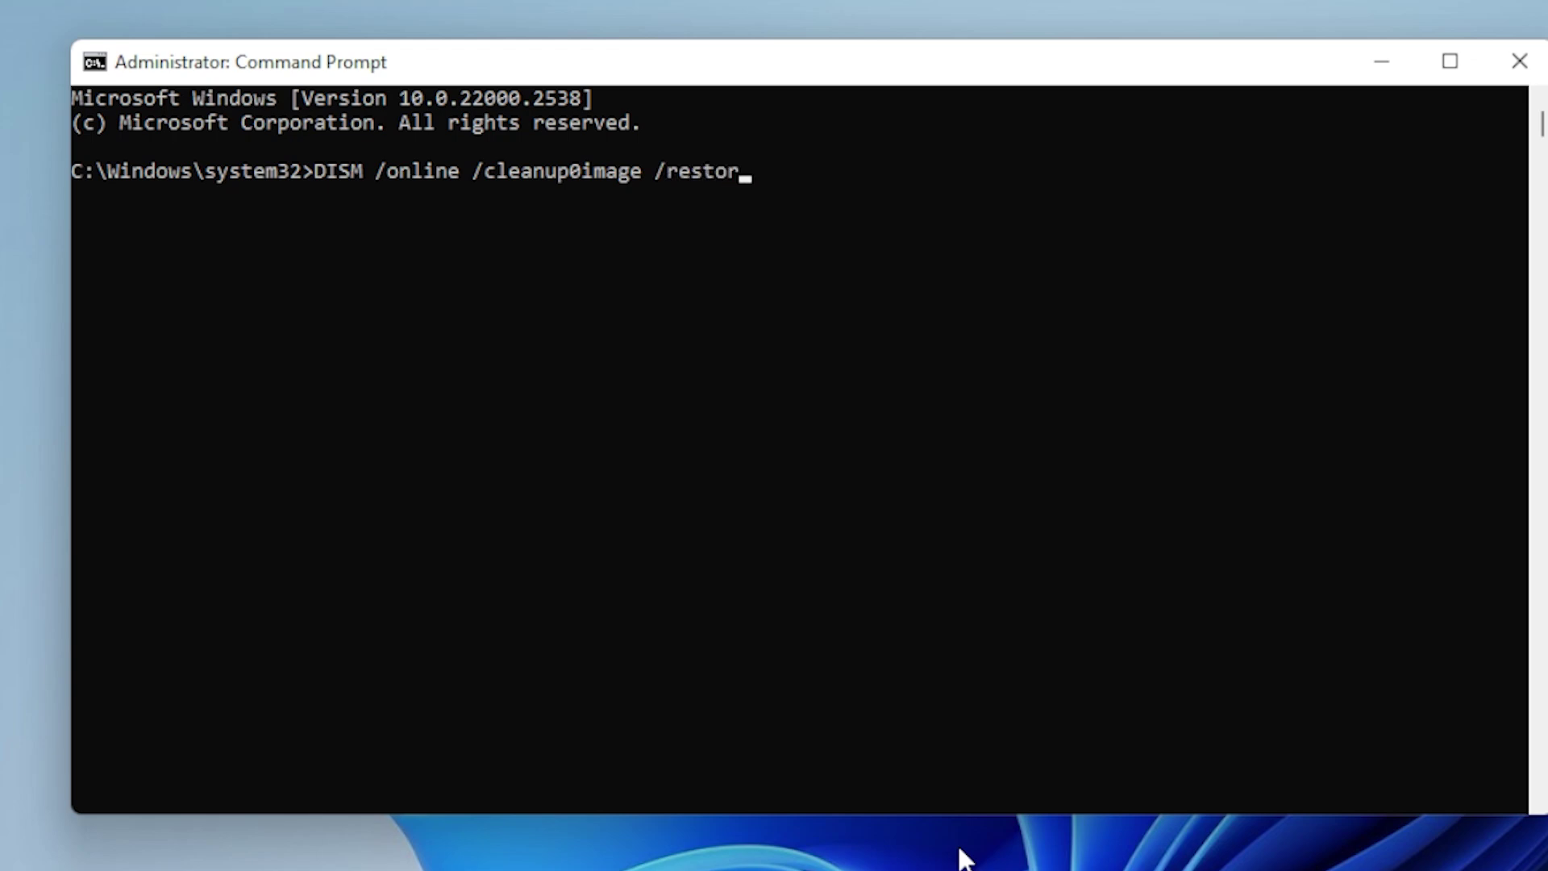
type("health")
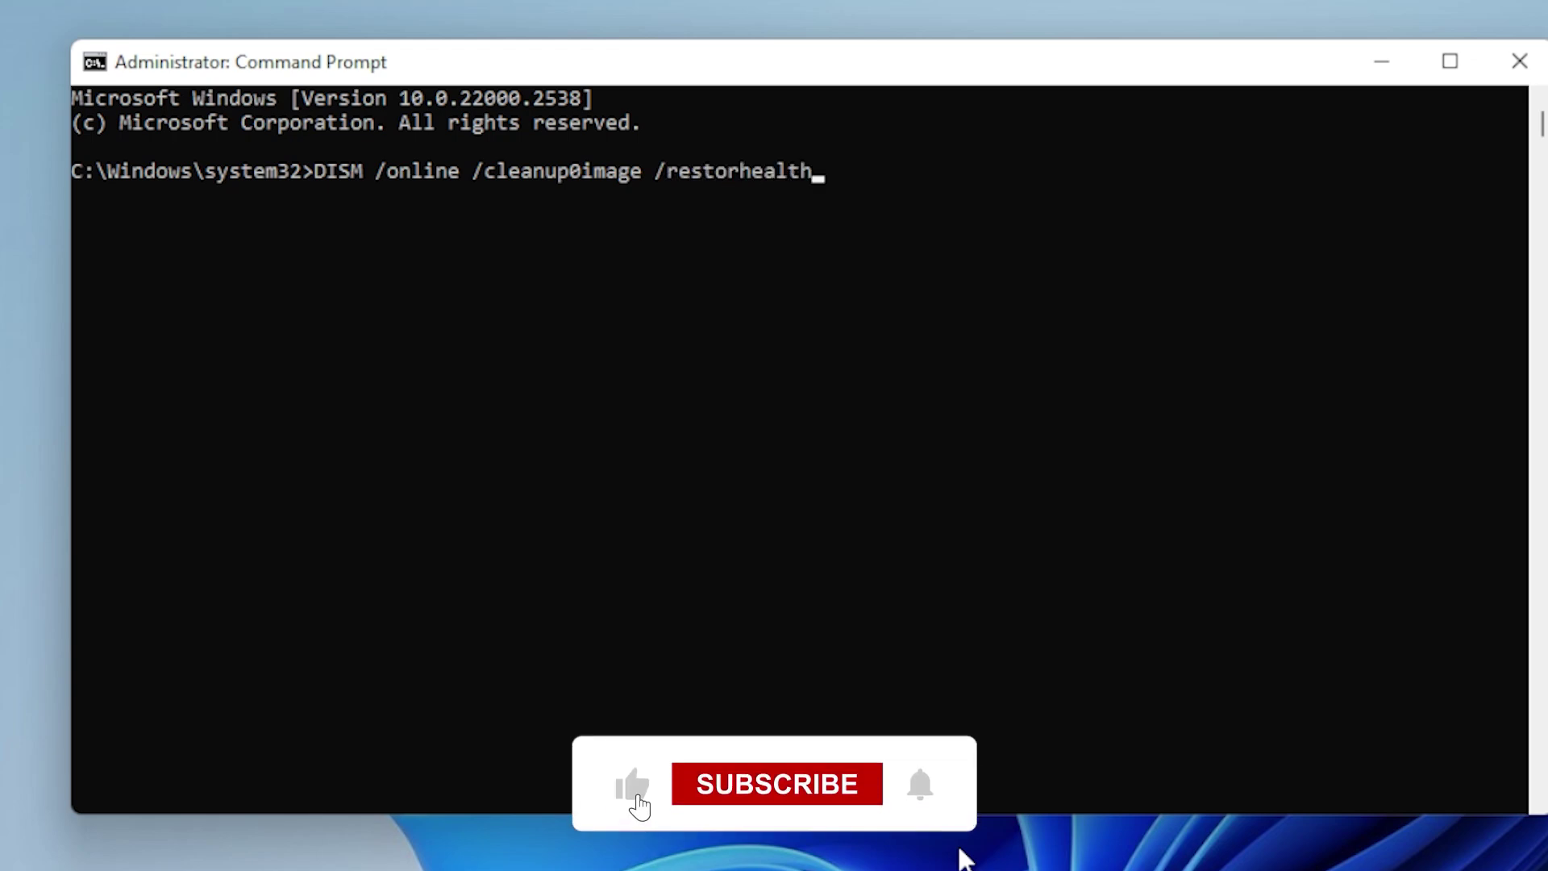
key("Return")
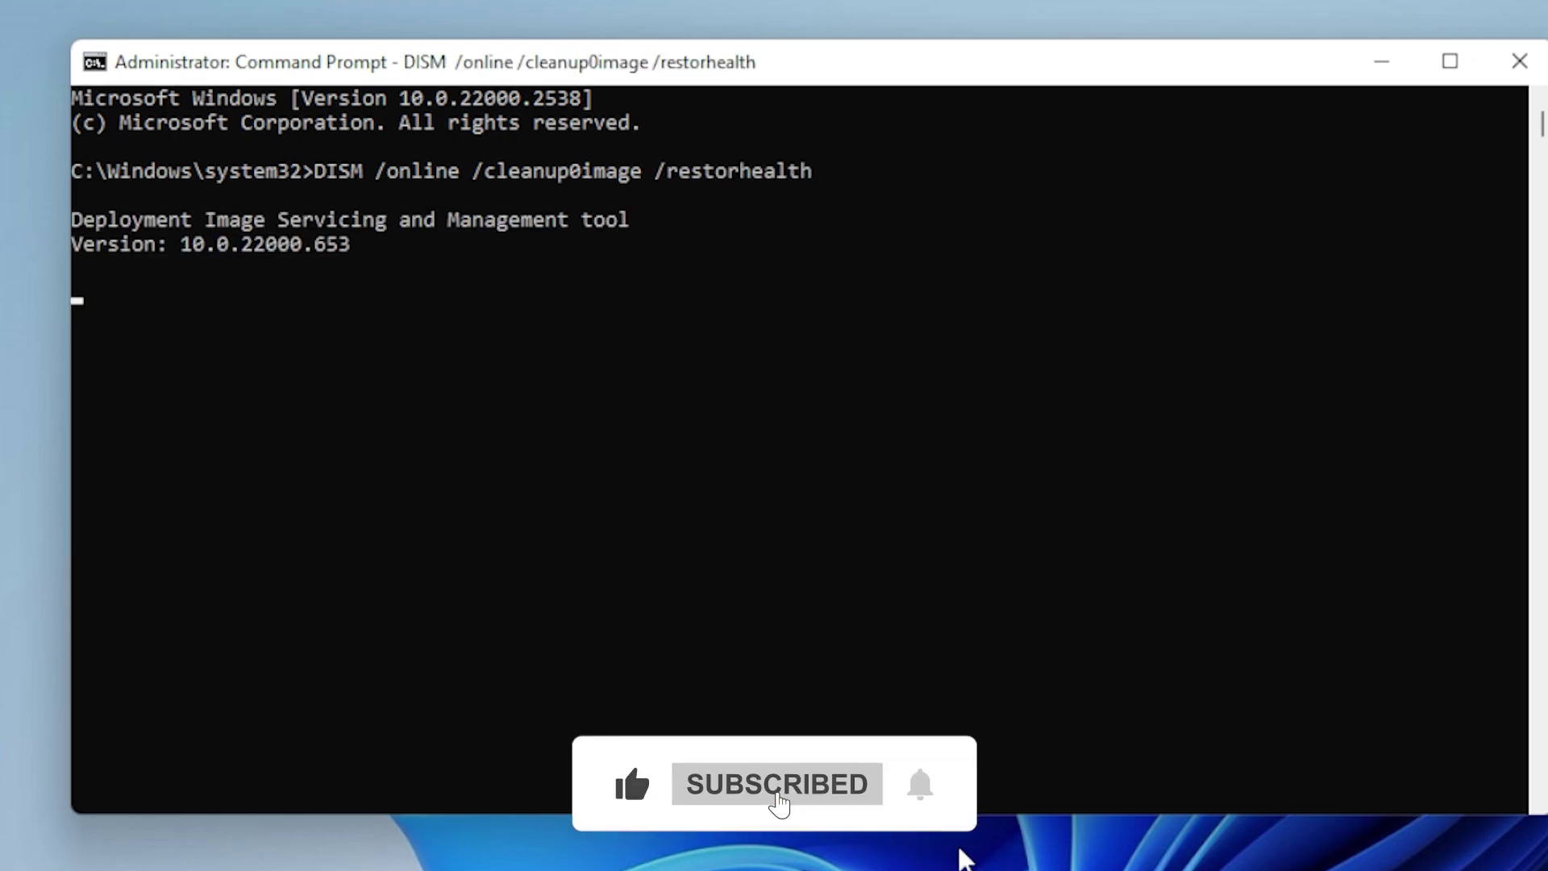